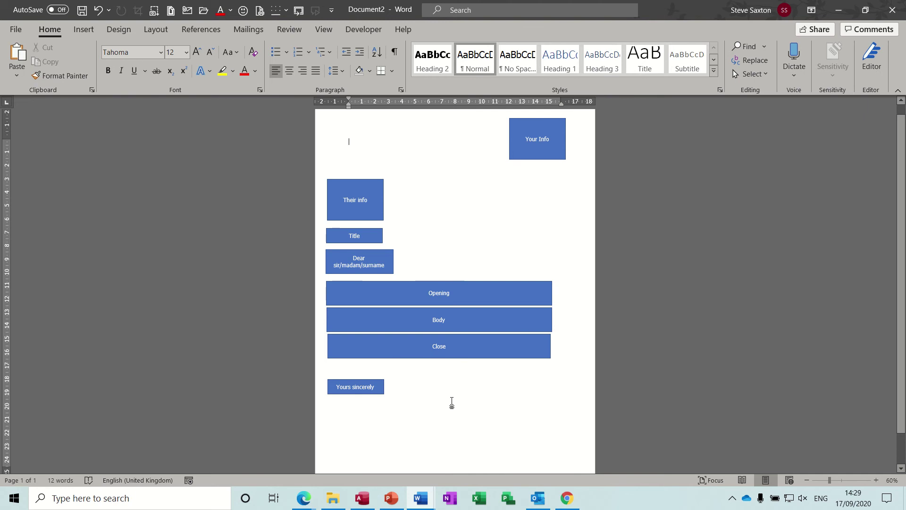
Start a new document, show formatting marks, and reduce the empty first line to a single tab
{"action": "key", "text": "ctrl+n"}
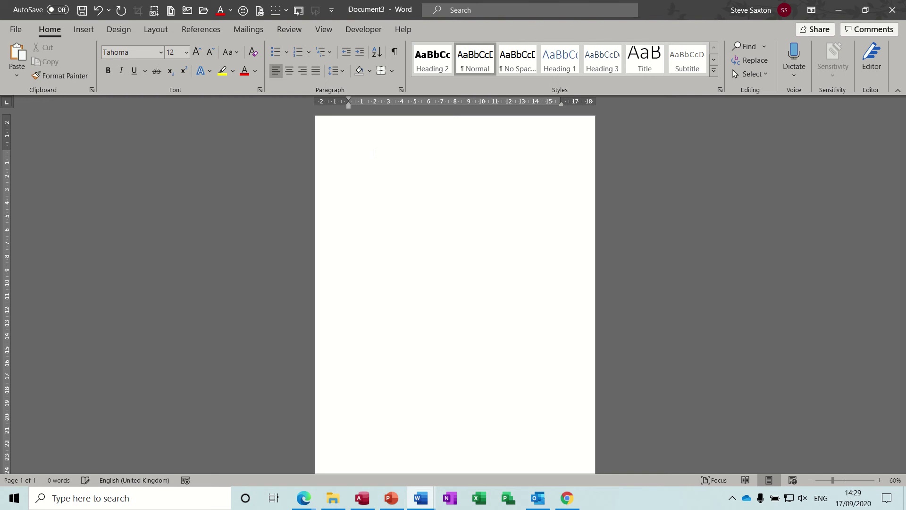
{"action": "left_click", "coordinate": [395, 52]}
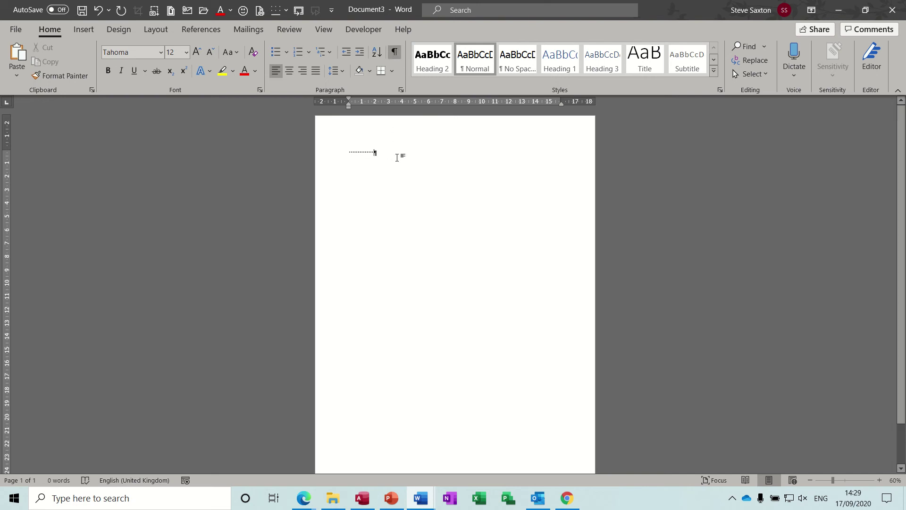
{"action": "key", "text": "BackSpace"}
{"action": "key", "text": "BackSpace"}
{"action": "key", "text": "BackSpace"}
{"action": "key", "text": "BackSpace"}
{"action": "key", "text": "BackSpace"}
{"action": "key", "text": "BackSpace"}
{"action": "key", "text": "BackSpace"}
{"action": "key", "text": "BackSpace"}
{"action": "key", "text": "BackSpace"}
{"action": "key", "text": "BackSpace"}
{"action": "key", "text": "BackSpace"}
{"action": "key", "text": "BackSpace"}
{"action": "key", "text": "BackSpace"}
{"action": "key", "text": "BackSpace"}
{"action": "key", "text": "BackSpace"}
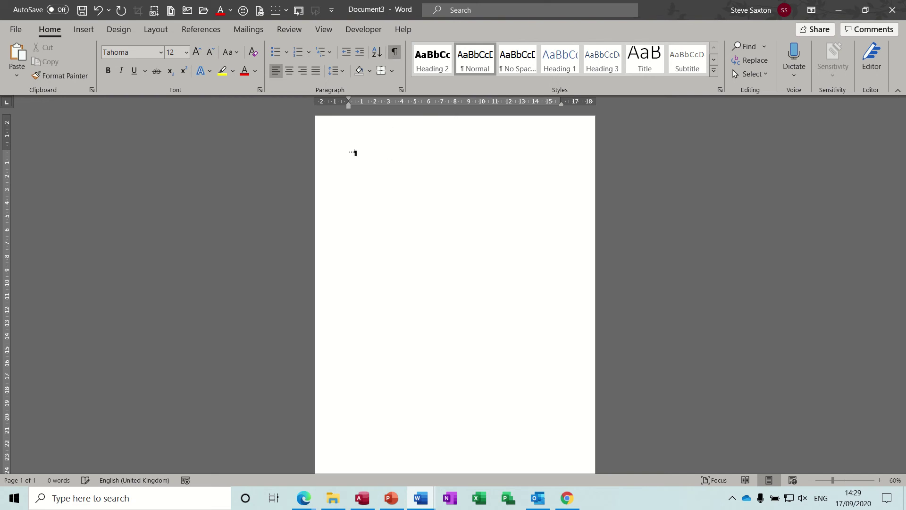
{"action": "key", "text": "BackSpace"}
{"action": "key", "text": "BackSpace"}
{"action": "key", "text": "BackSpace"}
{"action": "key", "text": "Tab"}
{"action": "key", "text": "Tab"}
{"action": "key", "text": "Tab"}
{"action": "key", "text": "Tab"}
{"action": "key", "text": "Tab"}
{"action": "key", "text": "Tab"}
{"action": "key", "text": "Tab"}
{"action": "key", "text": "BackSpace"}
{"action": "key", "text": "BackSpace"}
{"action": "key", "text": "BackSpace"}
{"action": "key", "text": "BackSpace"}
{"action": "key", "text": "BackSpace"}
{"action": "key", "text": "BackSpace"}
{"action": "key", "text": "BackSpace"}
{"action": "key", "text": "BackSpace"}
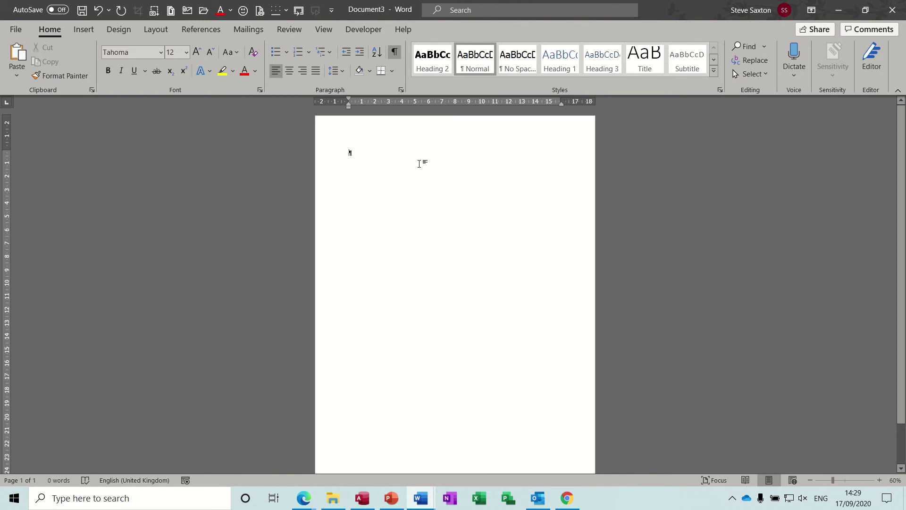
Type the sender's name, street and area as three right-aligned lines
{"action": "left_click", "coordinate": [304, 71]}
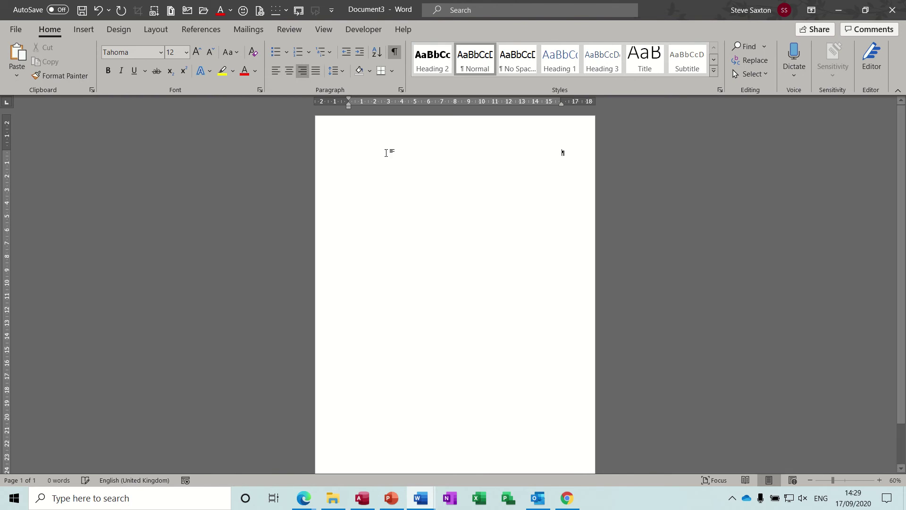
{"action": "type", "text": "Mr"}
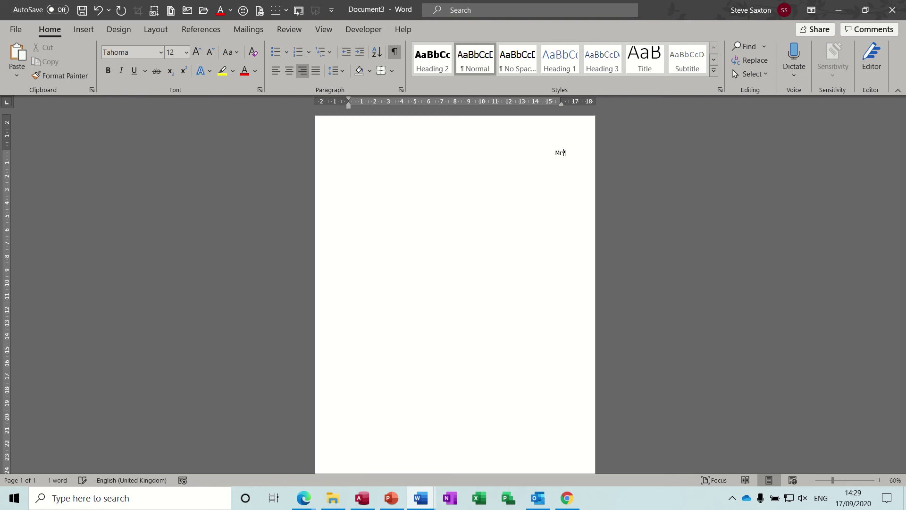
{"action": "type", "text": " S Saxton"}
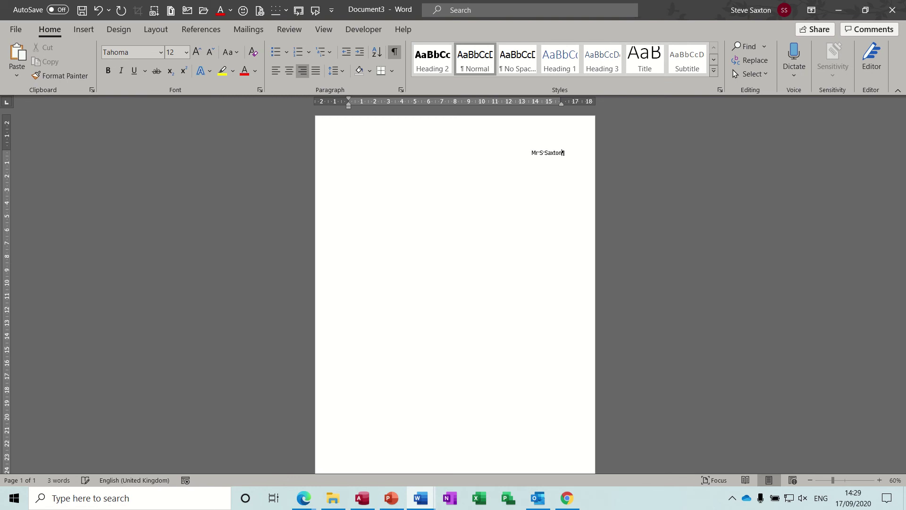
{"action": "key", "text": "Return"}
{"action": "key", "text": "Return"}
{"action": "type", "text": "Wibsey"}
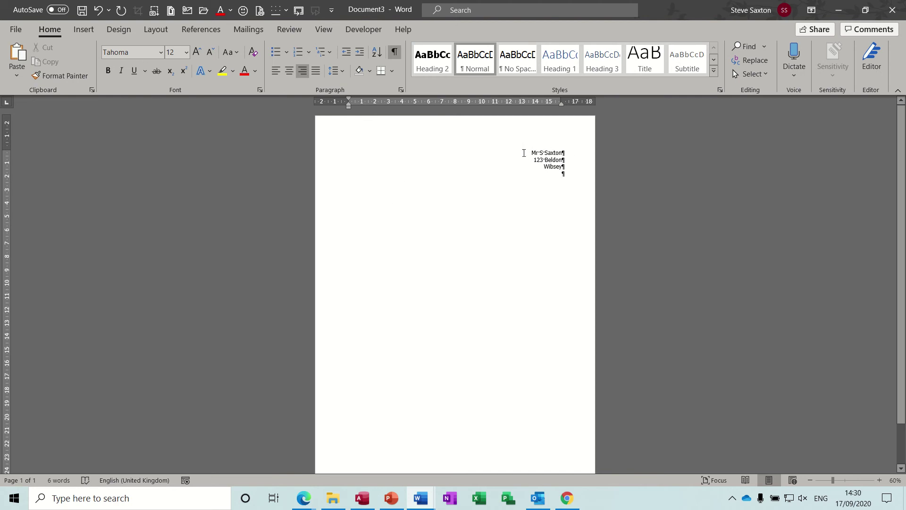
Hide the formatting marks and zoom the page to 110%
{"action": "left_click", "coordinate": [395, 52]}
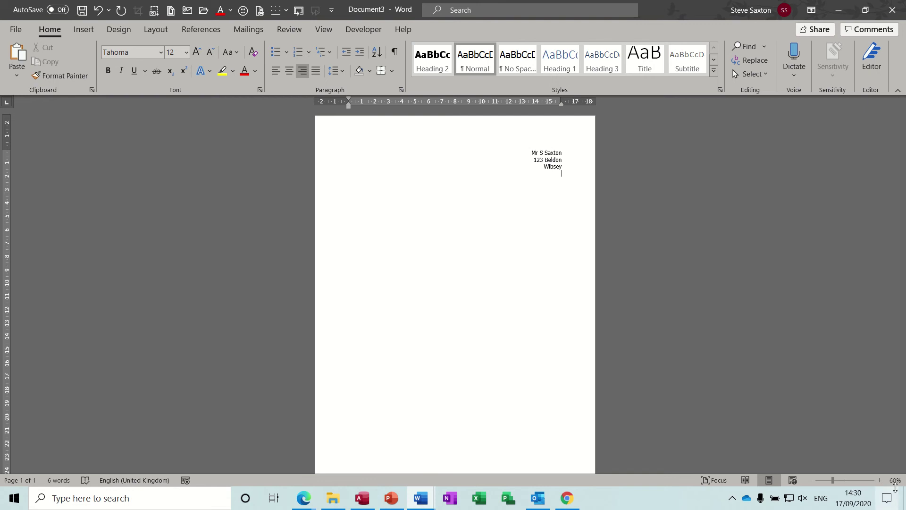
{"action": "left_click", "coordinate": [880, 480]}
{"action": "left_click", "coordinate": [880, 480]}
{"action": "left_click", "coordinate": [879, 480]}
{"action": "left_click", "coordinate": [880, 480]}
{"action": "left_click", "coordinate": [880, 480]}
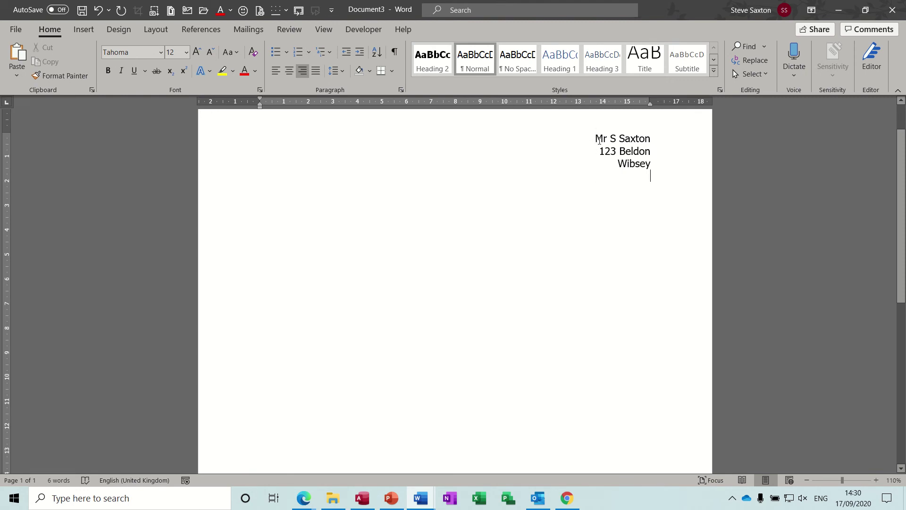
Delete the right-aligned address and reset the empty paragraph to left alignment
{"action": "left_click_drag", "start_coordinate": [654, 172], "coordinate": [595, 144]}
{"action": "key", "text": "Delete"}
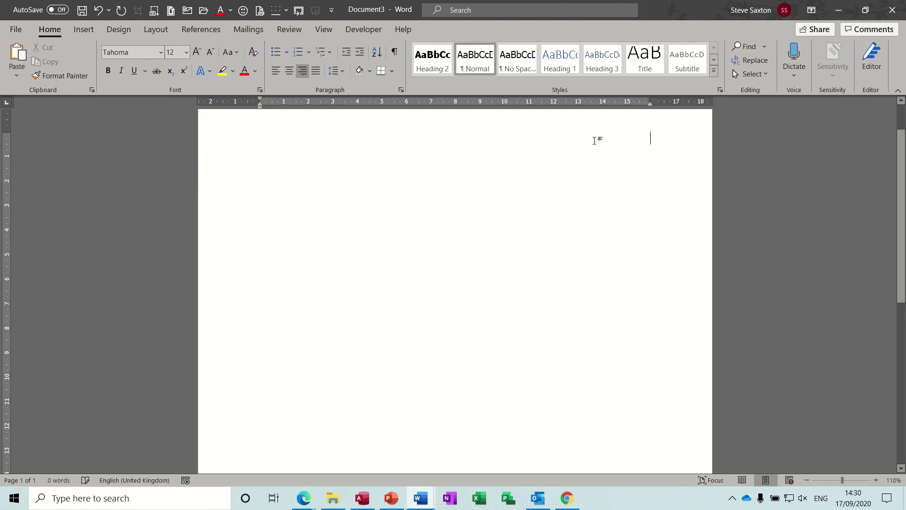
{"action": "key", "text": "ctrl+e"}
{"action": "key", "text": "ctrl+l"}
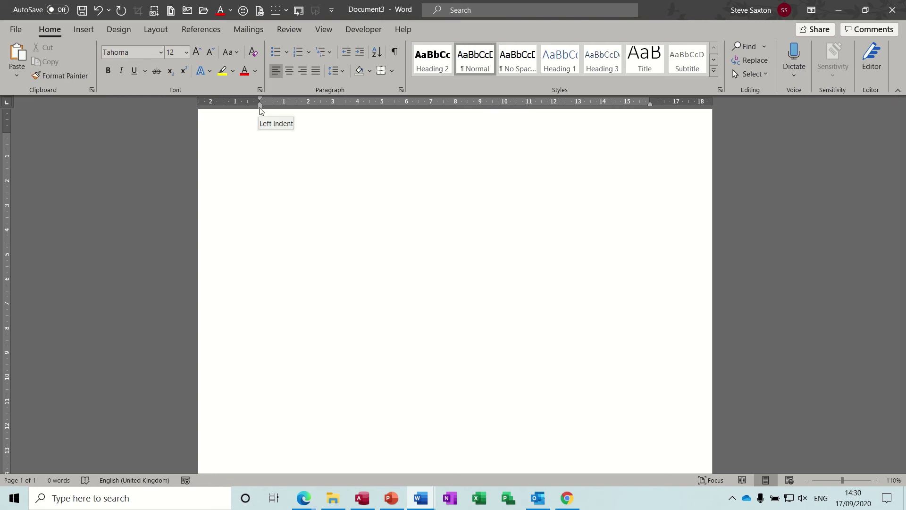
Indent a paragraph to about 11 cm, type trial sample text, then delete it
{"action": "left_click_drag", "start_coordinate": [261, 110], "coordinate": [529, 116]}
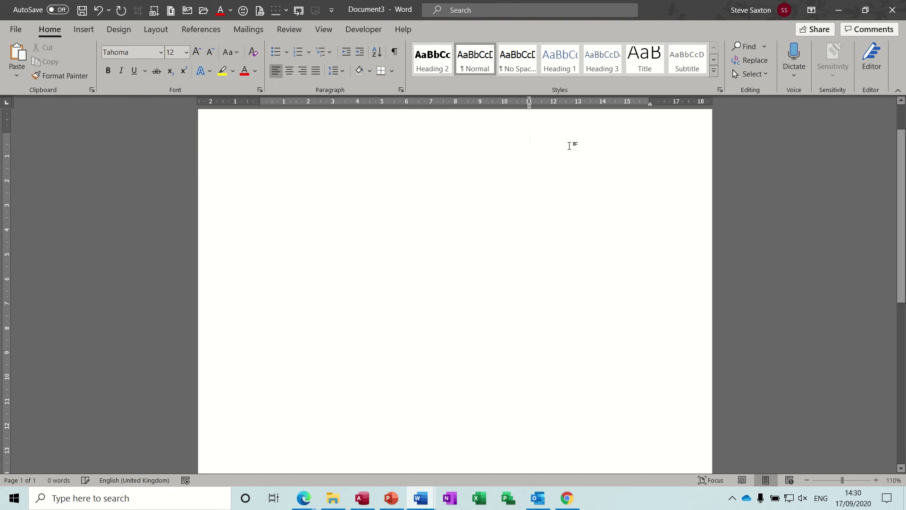
{"action": "type", "text": "gfkj kh rgkhr  e fe kue k"}
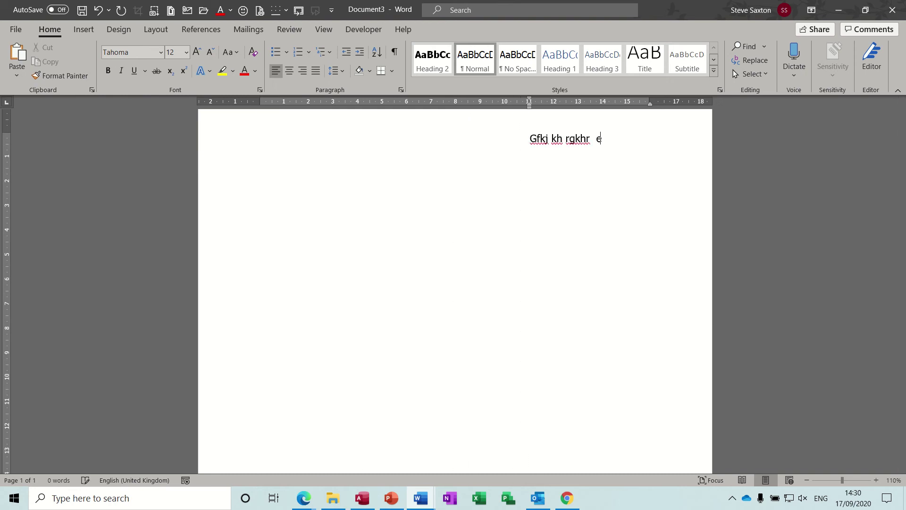
{"action": "type", "text": "h rtherher he rbe k k rk"}
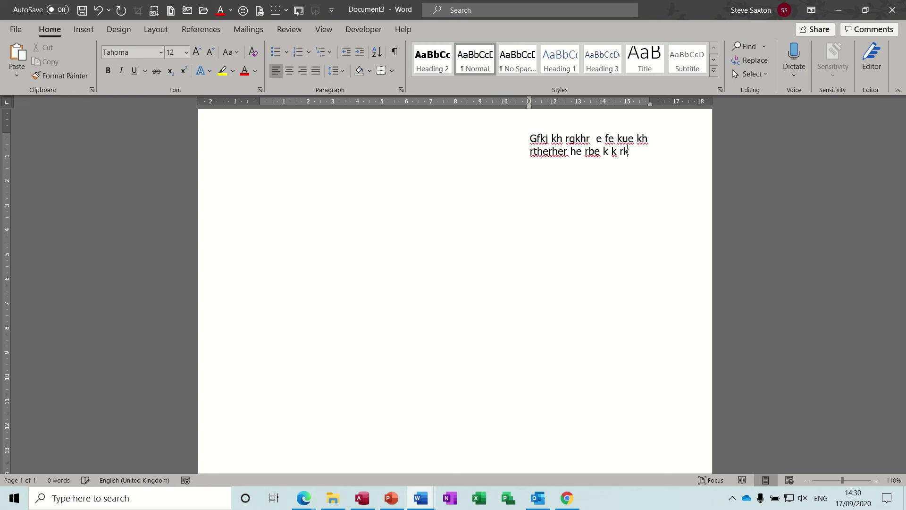
{"action": "type", "text": "e rke ke kek ke kje k eke k eke k"}
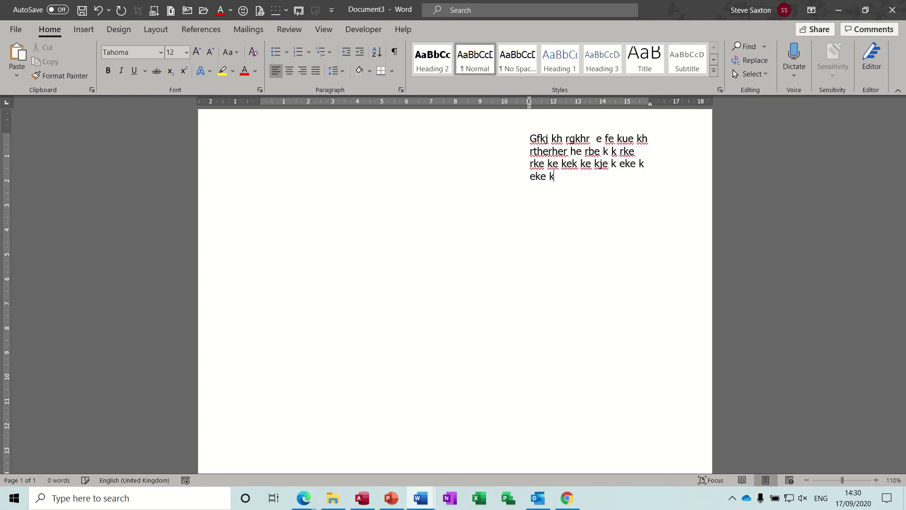
{"action": "type", "text": "ek ke ke ke"}
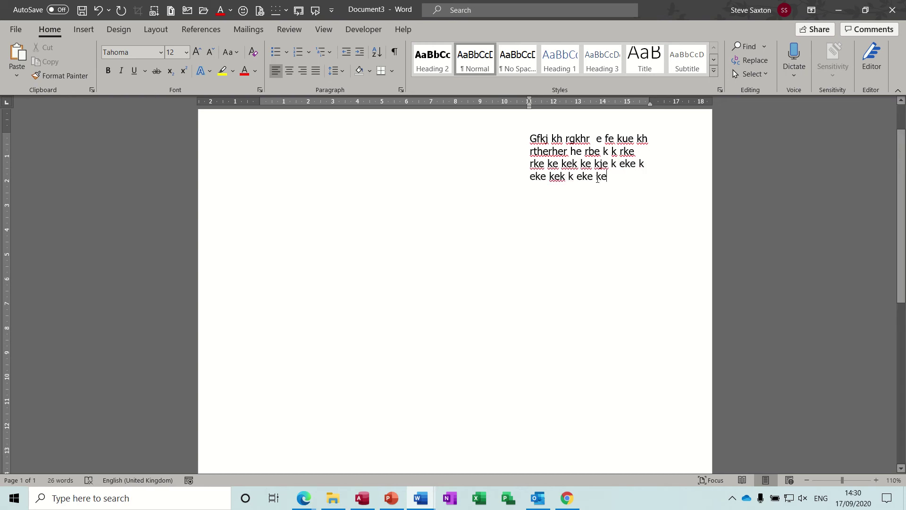
{"action": "left_click", "coordinate": [576, 152]}
{"action": "type", "text": "dfehfefhdfhdffuhfuehfe"}
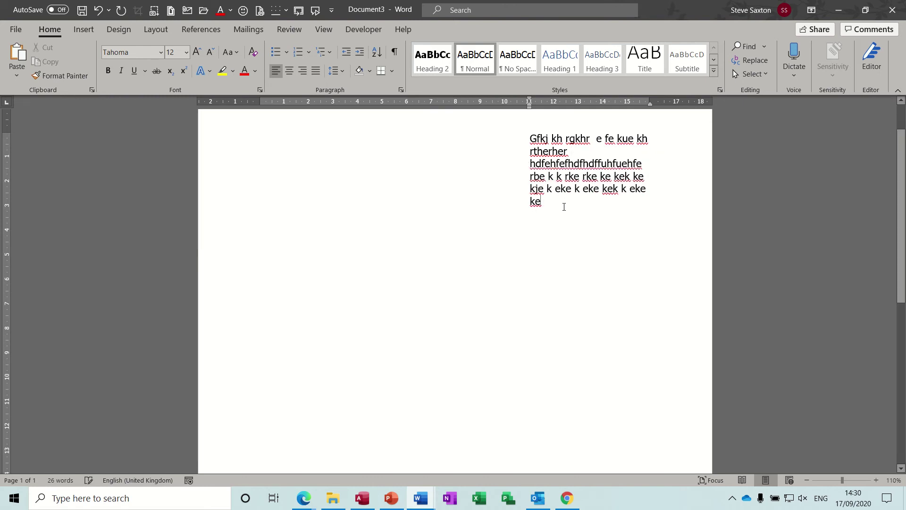
{"action": "left_click_drag", "start_coordinate": [563, 207], "coordinate": [529, 147]}
{"action": "key", "text": "Delete"}
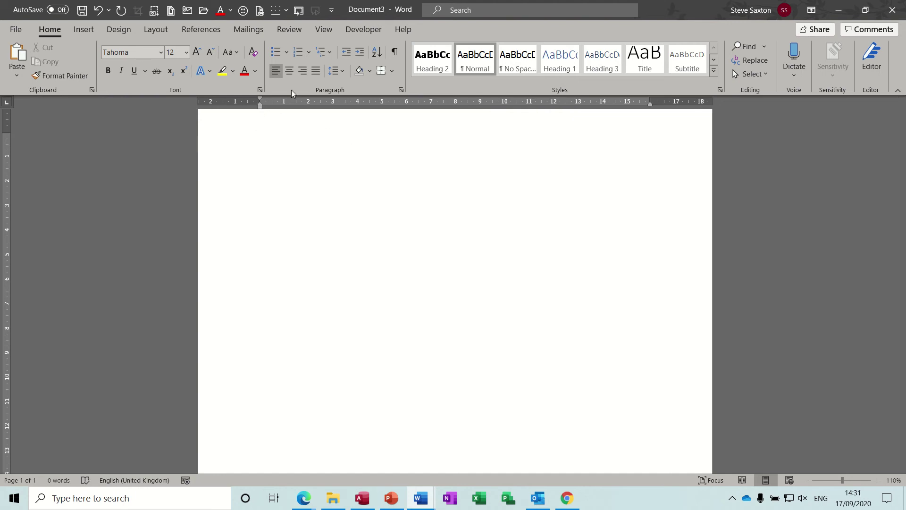
Step the left indent rightward with Increase Indent, then pull it back to about 11 cm
{"action": "left_click", "coordinate": [360, 55]}
{"action": "left_click", "coordinate": [360, 55]}
{"action": "left_click", "coordinate": [360, 55]}
{"action": "left_click", "coordinate": [360, 54]}
{"action": "left_click", "coordinate": [360, 55]}
{"action": "left_click", "coordinate": [360, 55]}
{"action": "left_click", "coordinate": [360, 55]}
{"action": "left_click", "coordinate": [360, 55]}
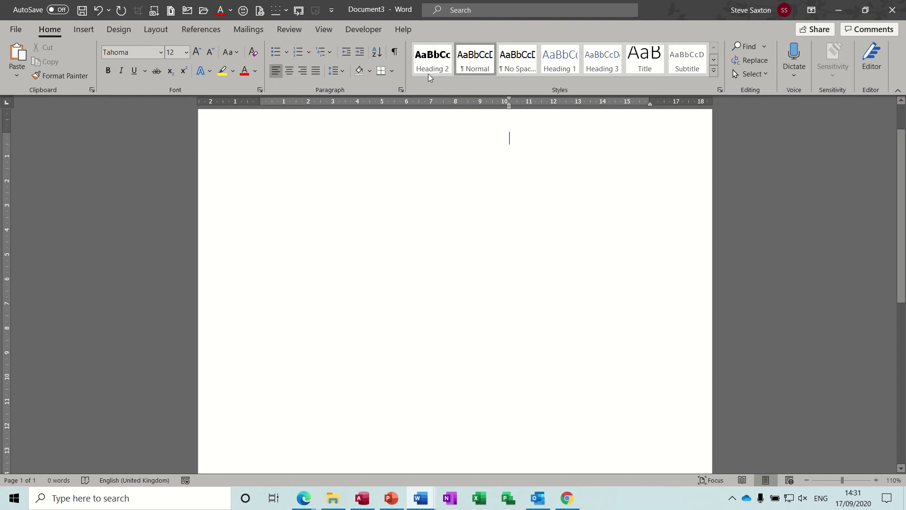
{"action": "left_click", "coordinate": [361, 54]}
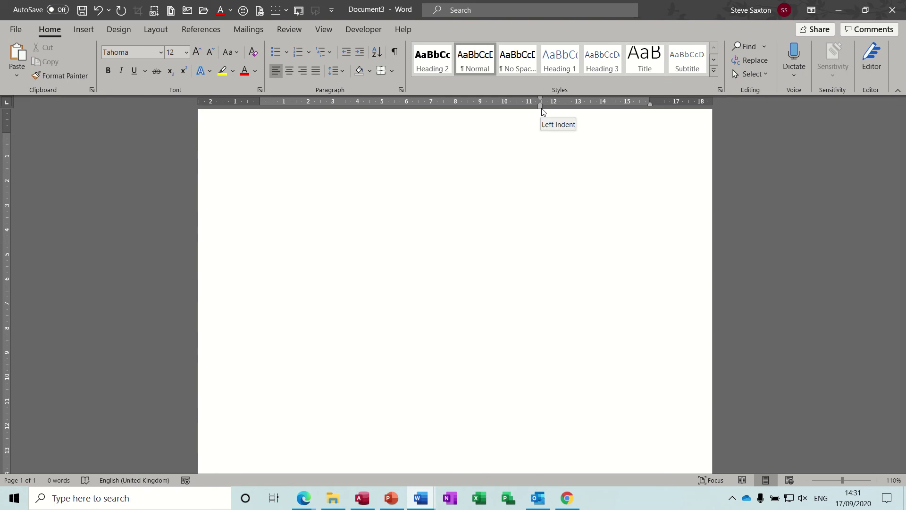
{"action": "left_click_drag", "start_coordinate": [542, 112], "coordinate": [530, 112]}
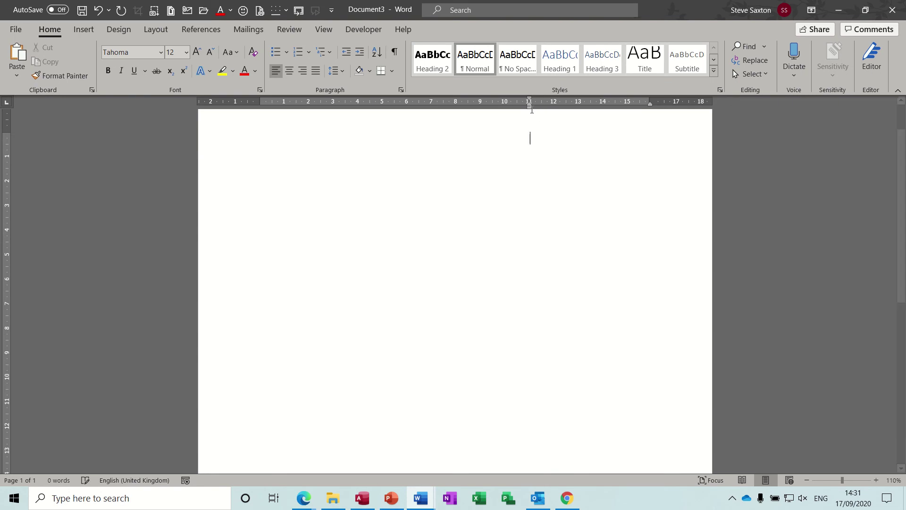
Set an 11 cm left indent in the Paragraph dialog, then fine-tune it to about 10.5 cm
{"action": "left_click", "coordinate": [400, 90]}
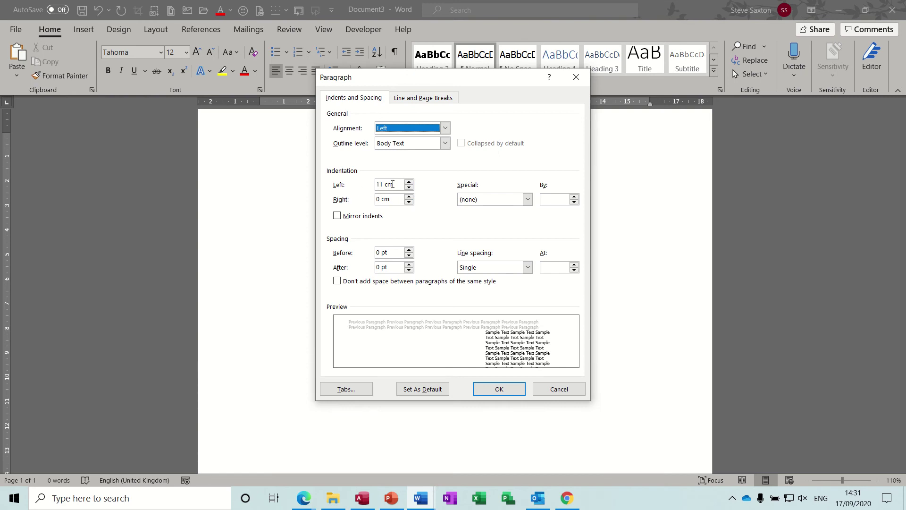
{"action": "left_click", "coordinate": [494, 390]}
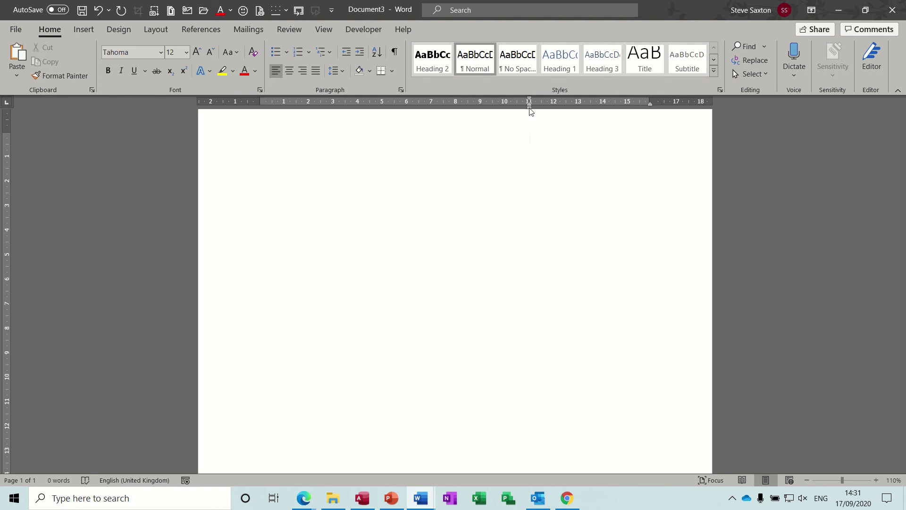
{"action": "mouse_move", "coordinate": [530, 110]}
{"action": "left_mouse_down"}
{"action": "mouse_move", "coordinate": [502, 114]}
{"action": "mouse_move", "coordinate": [510, 113]}
{"action": "left_mouse_up"}
{"action": "mouse_move", "coordinate": [511, 107]}
{"action": "left_mouse_down"}
{"action": "mouse_move", "coordinate": [525, 106]}
{"action": "mouse_move", "coordinate": [493, 105]}
{"action": "mouse_move", "coordinate": [523, 97]}
{"action": "mouse_move", "coordinate": [472, 98]}
{"action": "mouse_move", "coordinate": [530, 111]}
{"action": "left_mouse_up"}
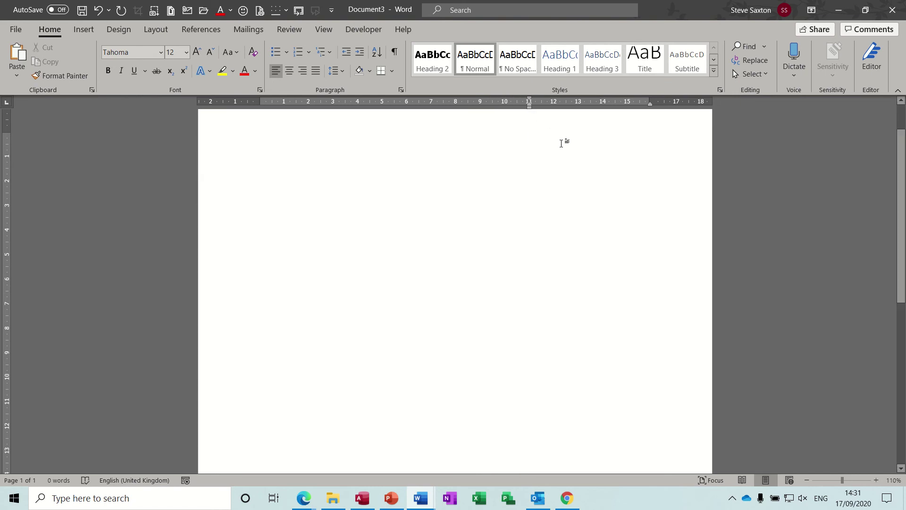
Type the sender's name, street, area, town and postcode at the indent, then a blank line
{"action": "type", "text": "Mr "}
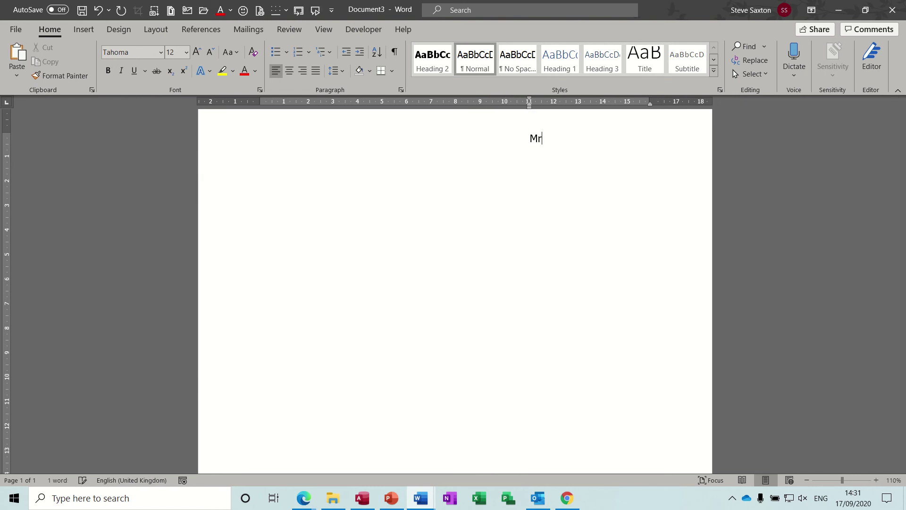
{"action": "type", "text": "S "}
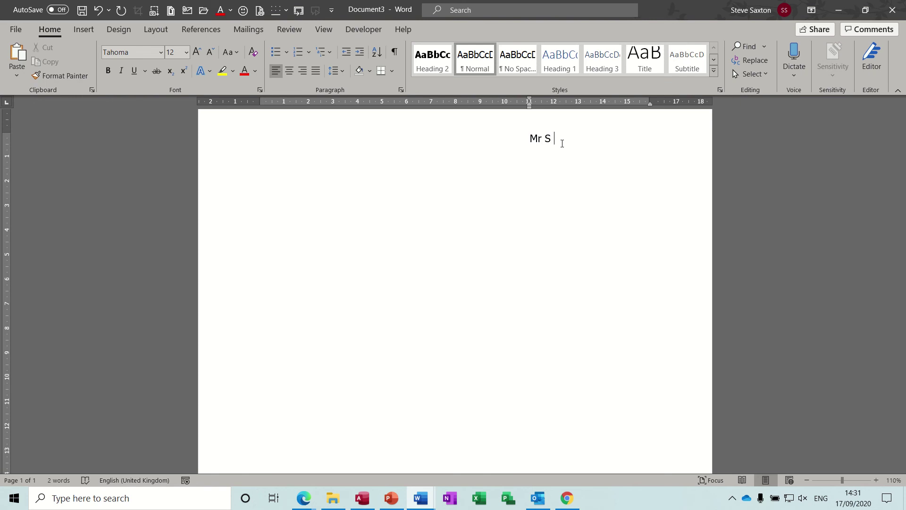
{"action": "type", "text": "Axton"}
{"action": "key", "text": "BackSpace"}
{"action": "key", "text": "BackSpace"}
{"action": "key", "text": "BackSpace"}
{"action": "key", "text": "BackSpace"}
{"action": "key", "text": "BackSpace"}
{"action": "type", "text": "Saxton"}
{"action": "key", "text": "Return"}
{"action": "key", "text": "Return"}
{"action": "type", "text": "Wibsey"}
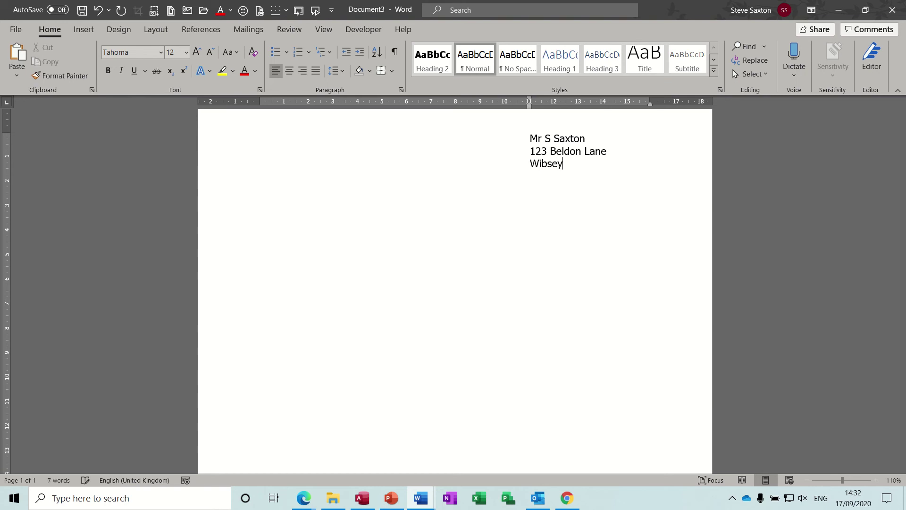
{"action": "key", "text": "Return"}
{"action": "type", "text": "Bradford"}
{"action": "key", "text": "Return"}
{"action": "type", "text": "BD7 2RT"}
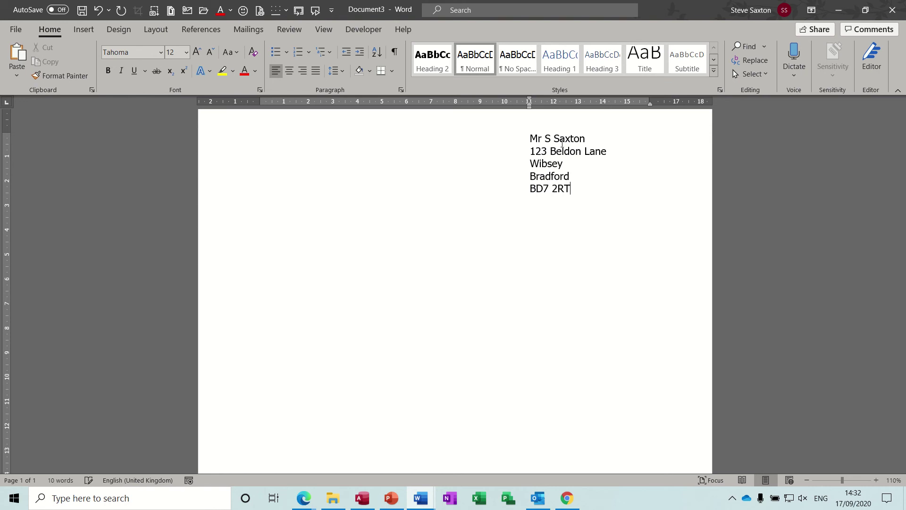
{"action": "key", "text": "Return"}
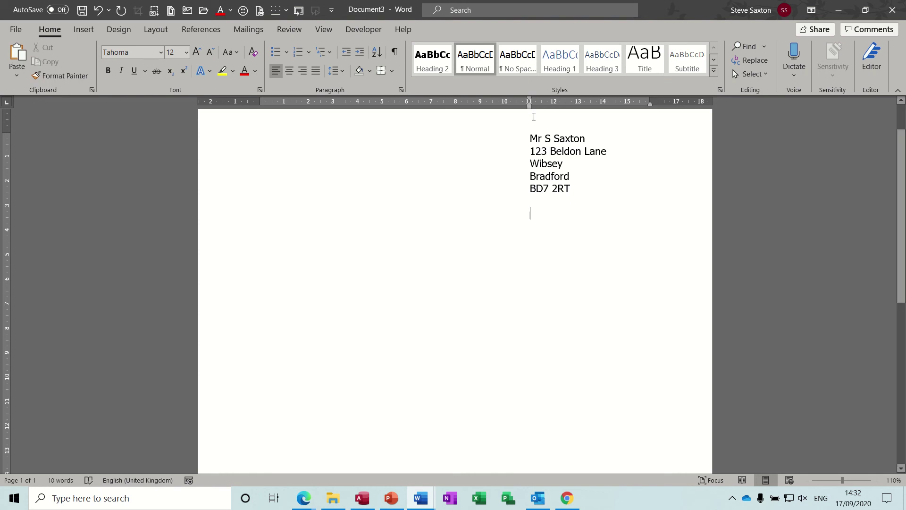
Insert the date Thursday, 17 September 2020 in the long date format
{"action": "left_click", "coordinate": [81, 30]}
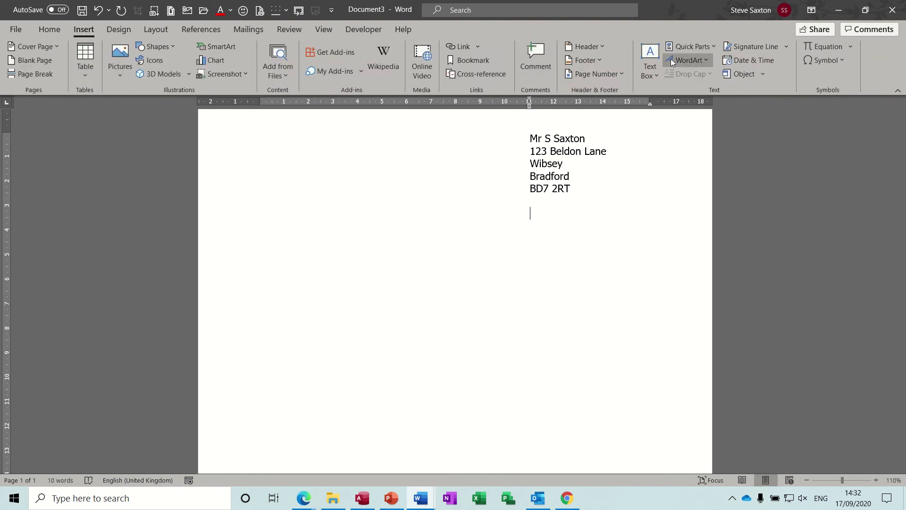
{"action": "left_click", "coordinate": [735, 61]}
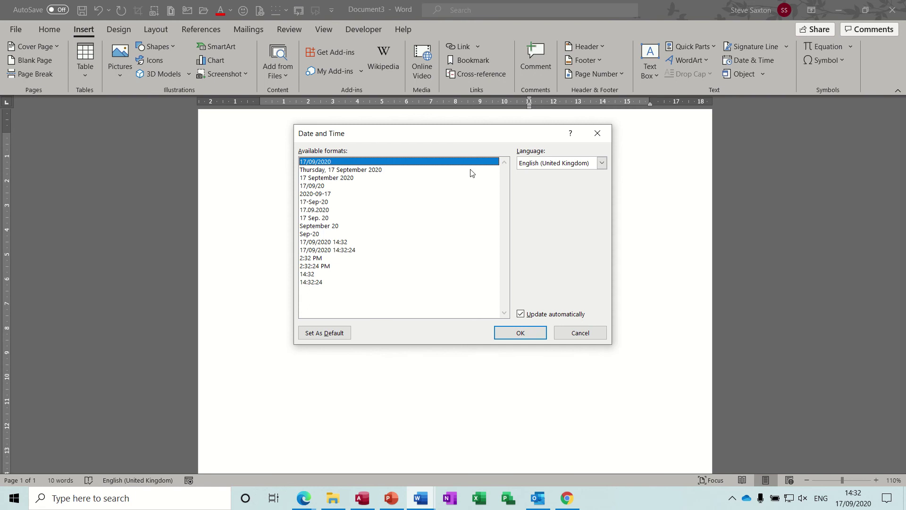
{"action": "left_click", "coordinate": [381, 171]}
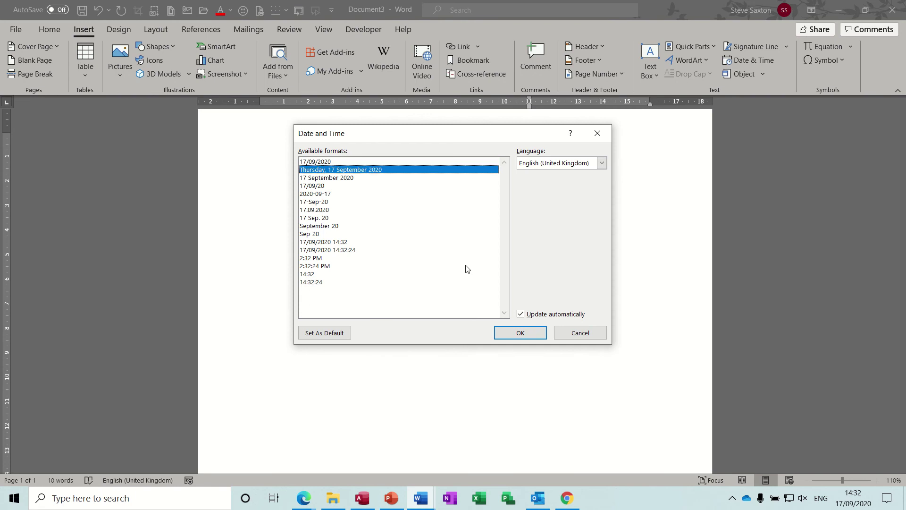
{"action": "left_click", "coordinate": [516, 333]}
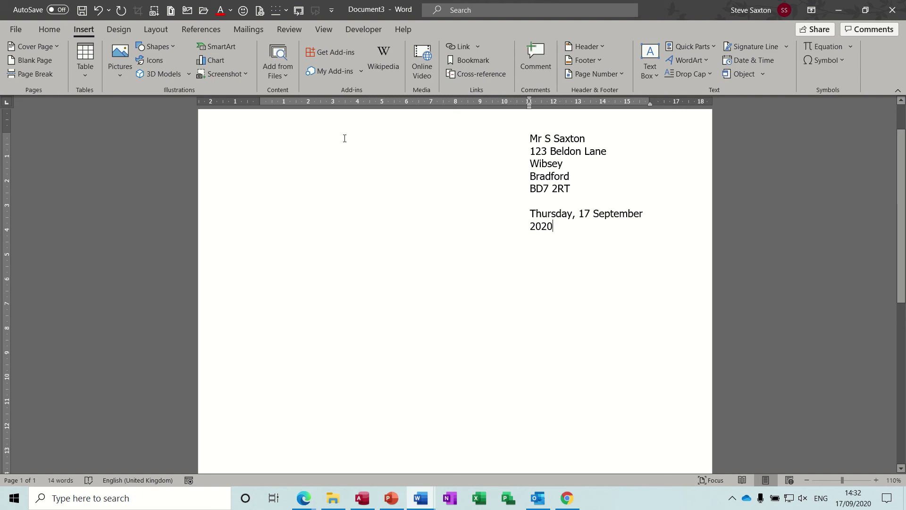
Re-indent the address and date block to 10 cm so the date fits one line
{"action": "left_click_drag", "start_coordinate": [230, 145], "coordinate": [228, 222]}
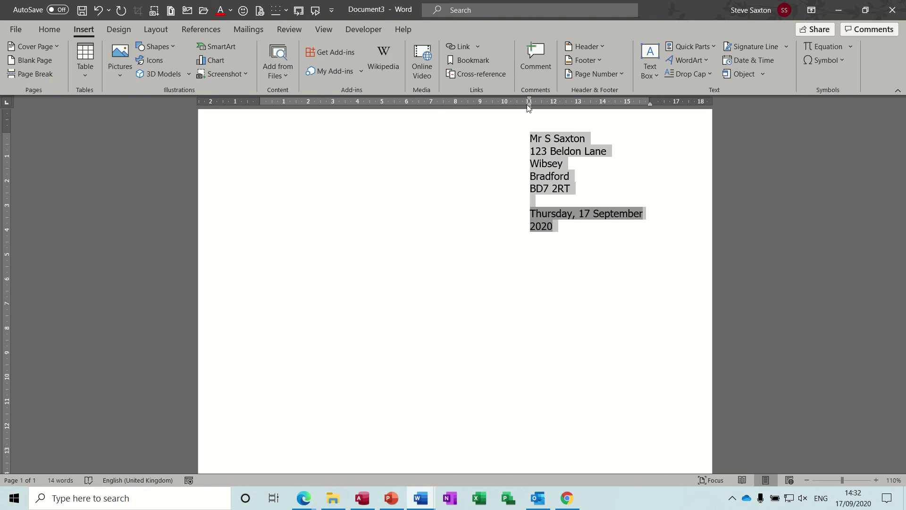
{"action": "left_click_drag", "start_coordinate": [528, 105], "coordinate": [505, 110]}
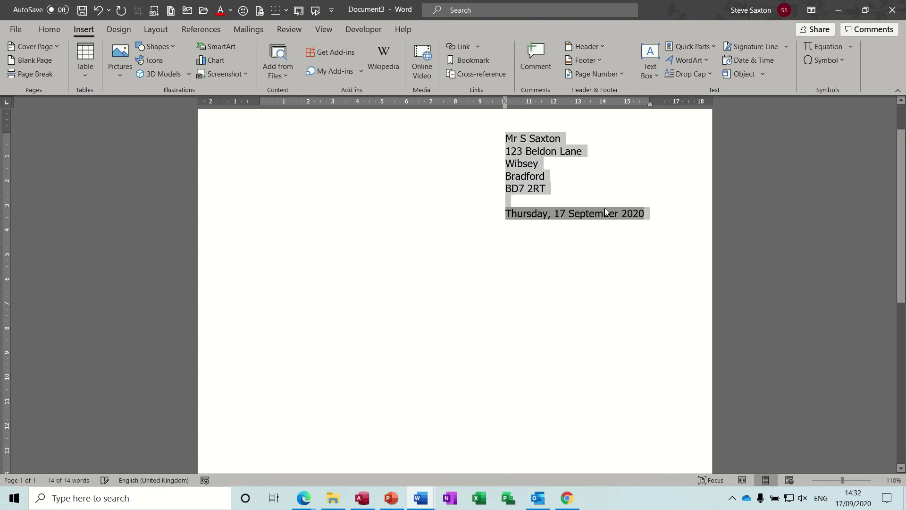
{"action": "left_click", "coordinate": [660, 215]}
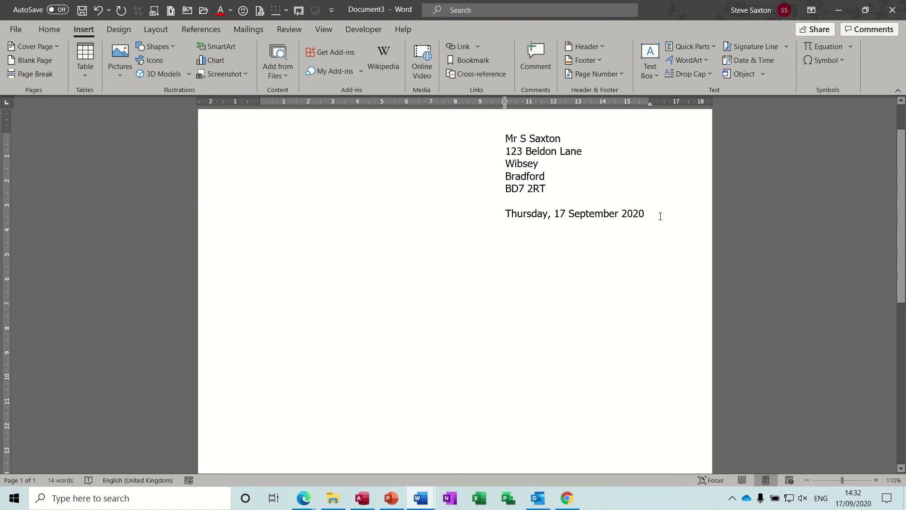
Reset the indent with Ctrl+Q and type the recipient's name, street and town, then a blank line
{"action": "key", "text": "Return"}
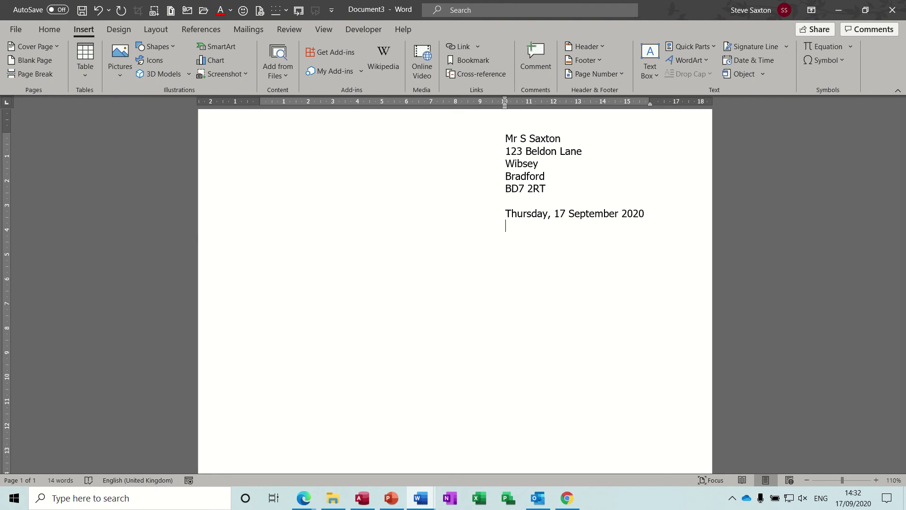
{"action": "key", "text": "ctrl+q"}
{"action": "left_click", "coordinate": [50, 28]}
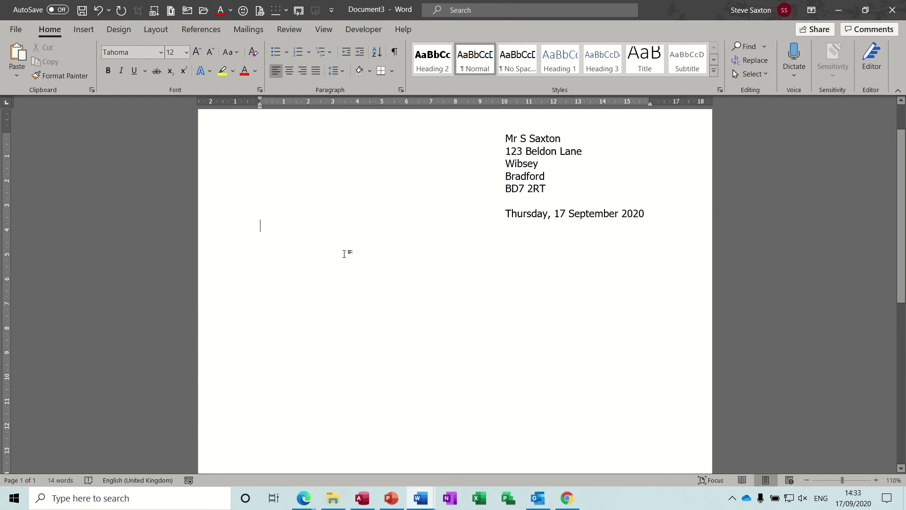
{"action": "type", "text": "M"}
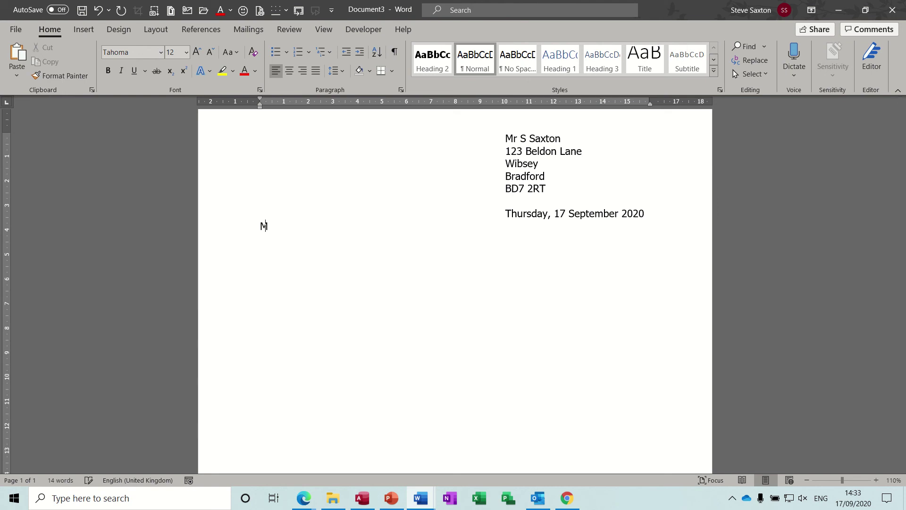
{"action": "type", "text": "r Smith"}
{"action": "key", "text": "Return"}
{"action": "type", "text": "1 Red Road"}
{"action": "key", "text": "Return"}
{"action": "type", "text": "Leeds"}
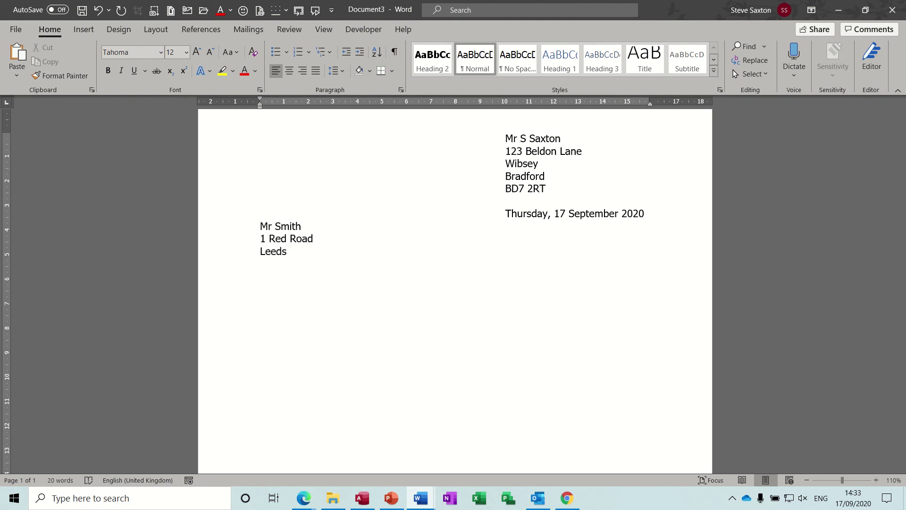
{"action": "key", "text": "Return"}
{"action": "key", "text": "Return"}
Type the subject line 'Re: Job Application' in bold and underlined
{"action": "key", "text": "ctrl+b"}
{"action": "key", "text": "ctrl+u"}
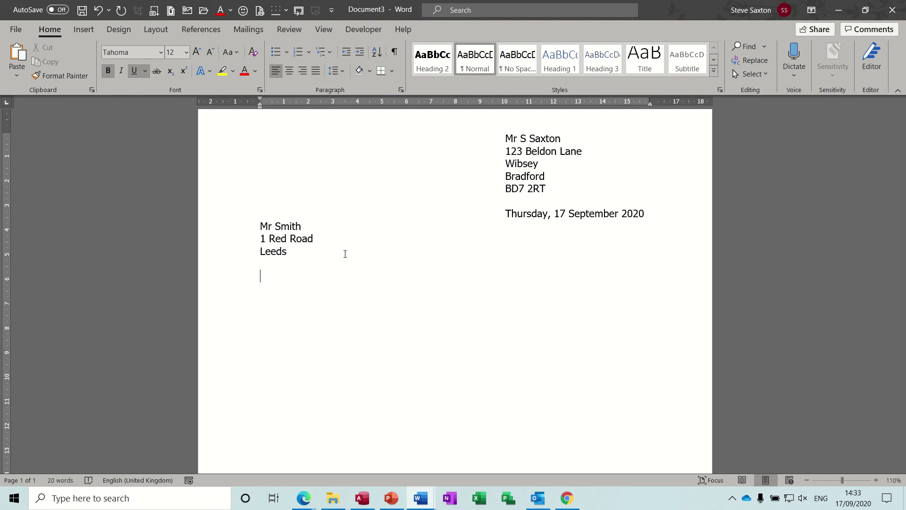
{"action": "type", "text": "Re: Job Application"}
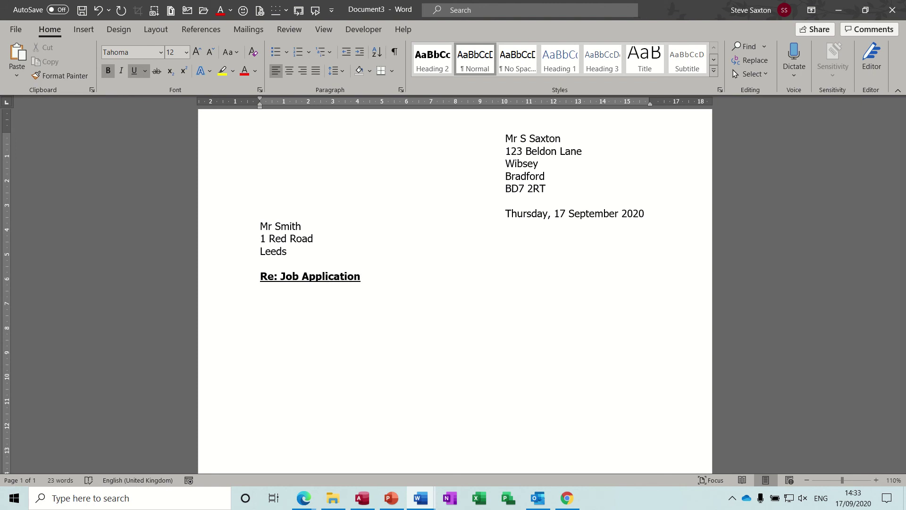
{"action": "key", "text": "ctrl+b"}
{"action": "key", "text": "ctrl+u"}
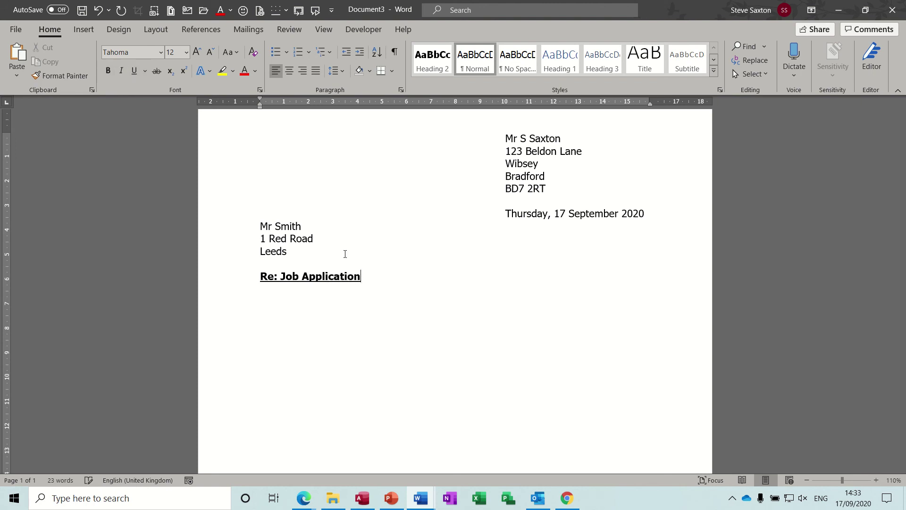
Add the salutation to the recipient and start typing the Intro AutoText name below it
{"action": "key", "text": "Return"}
{"action": "key", "text": "Return"}
{"action": "type", "text": "Dear Mr Smith"}
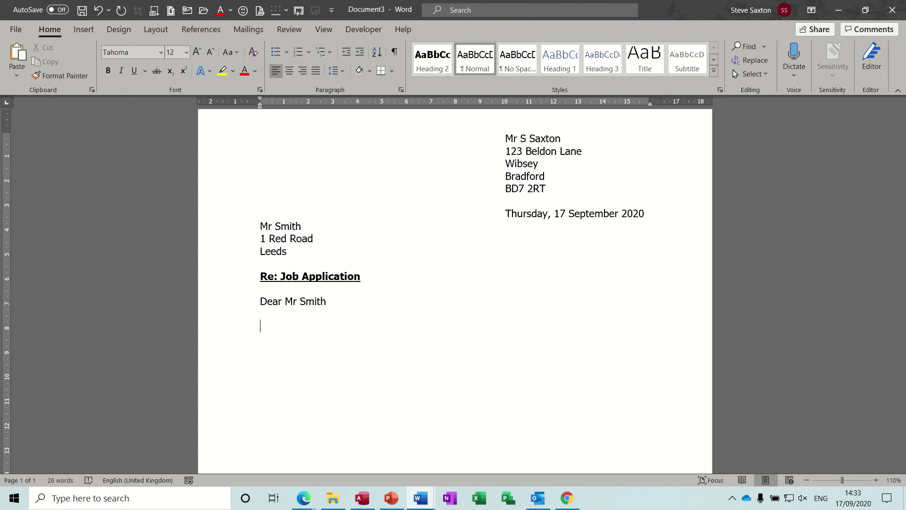
{"action": "type", "text": "Introdu"}
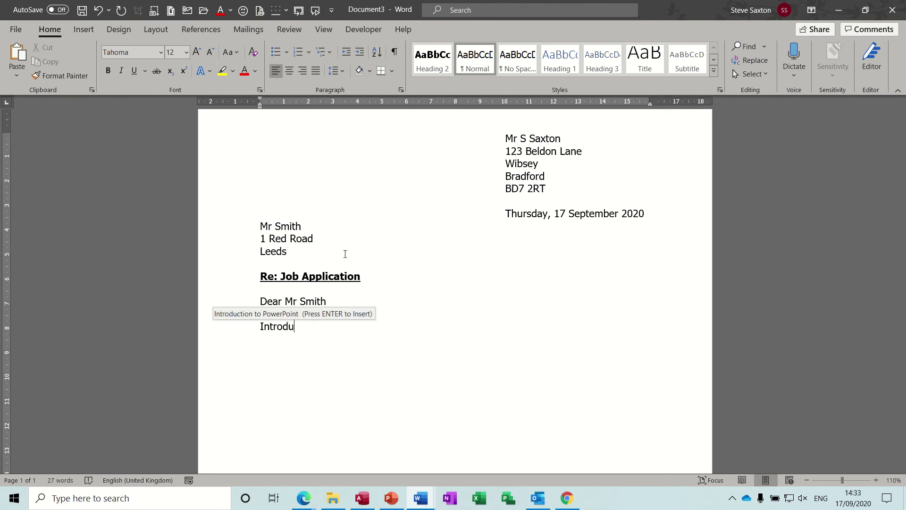
{"action": "key", "text": "Return"}
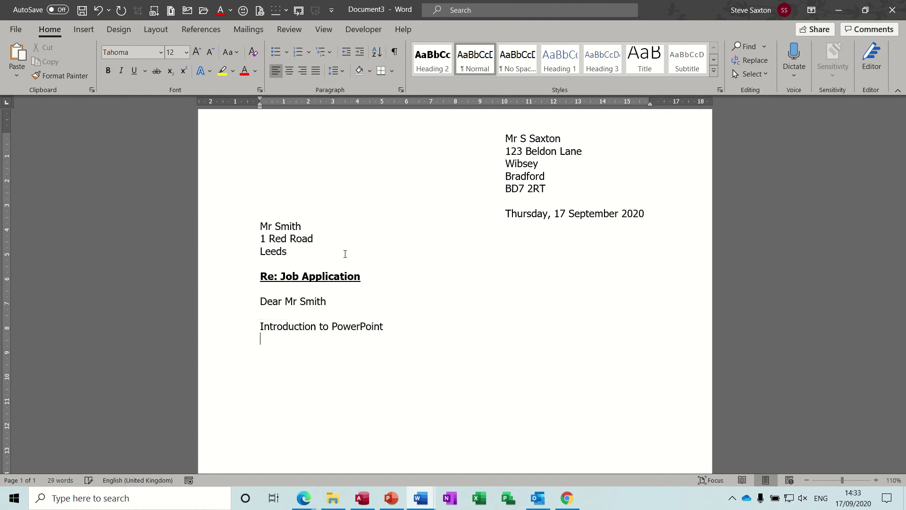
{"action": "key", "text": "BackSpace"}
{"action": "key", "text": "BackSpace"}
{"action": "key", "text": "BackSpace"}
{"action": "key", "text": "BackSpace"}
{"action": "key", "text": "BackSpace"}
{"action": "key", "text": "BackSpace"}
{"action": "key", "text": "BackSpace"}
{"action": "key", "text": "BackSpace"}
{"action": "key", "text": "BackSpace"}
{"action": "key", "text": "BackSpace"}
{"action": "key", "text": "BackSpace"}
{"action": "key", "text": "BackSpace"}
{"action": "key", "text": "BackSpace"}
{"action": "key", "text": "BackSpace"}
{"action": "key", "text": "BackSpace"}
{"action": "key", "text": "BackSpace"}
{"action": "key", "text": "BackSpace"}
{"action": "key", "text": "BackSpace"}
{"action": "key", "text": "BackSpace"}
{"action": "key", "text": "BackSpace"}
{"action": "key", "text": "BackSpace"}
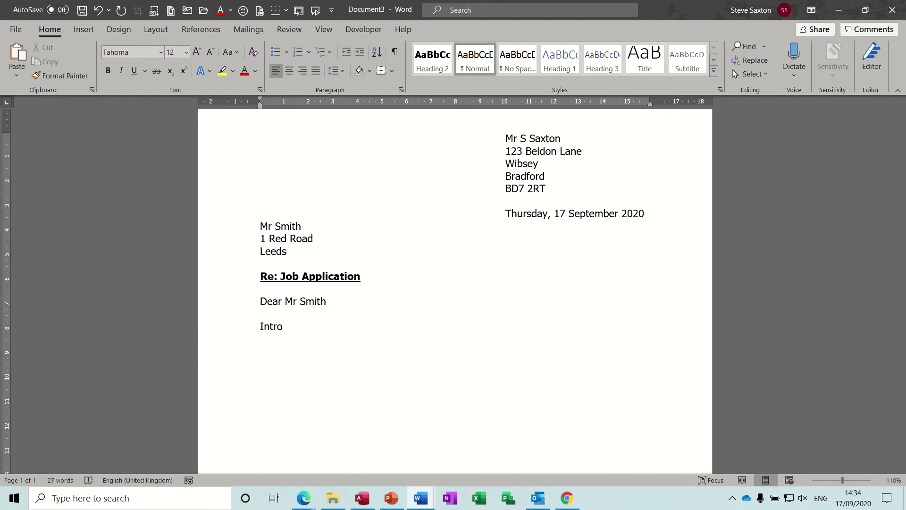
Expand the Intro, end and intro AutoText entries into three body paragraphs, then type Yours sincerely
{"action": "key", "text": "F3"}
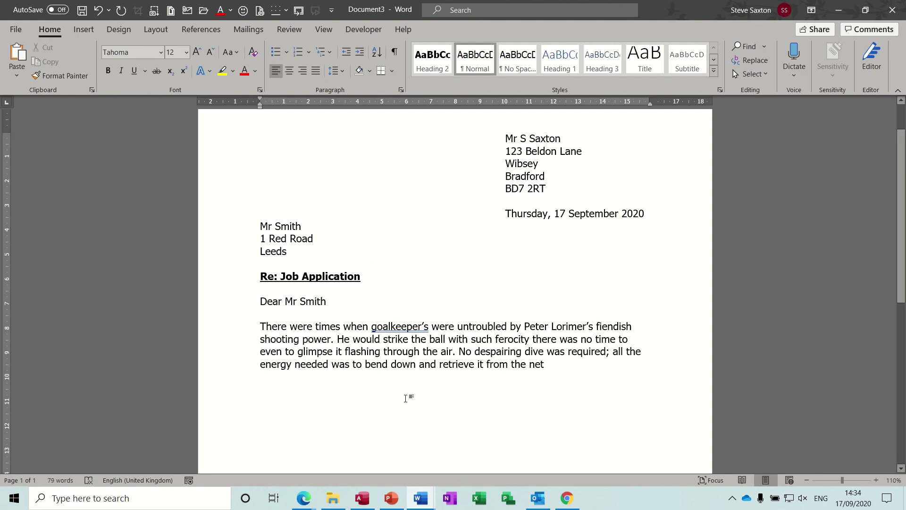
{"action": "key", "text": "Return"}
{"action": "type", "text": "end"}
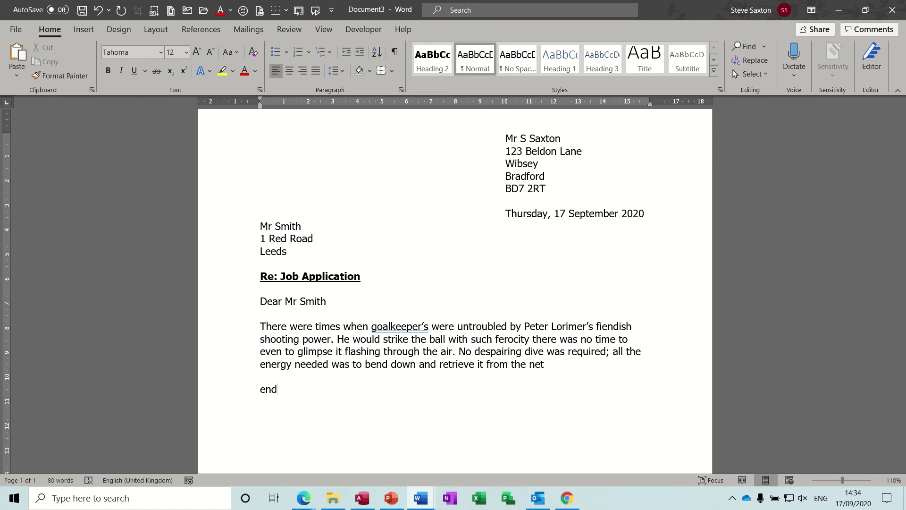
{"action": "key", "text": "F3"}
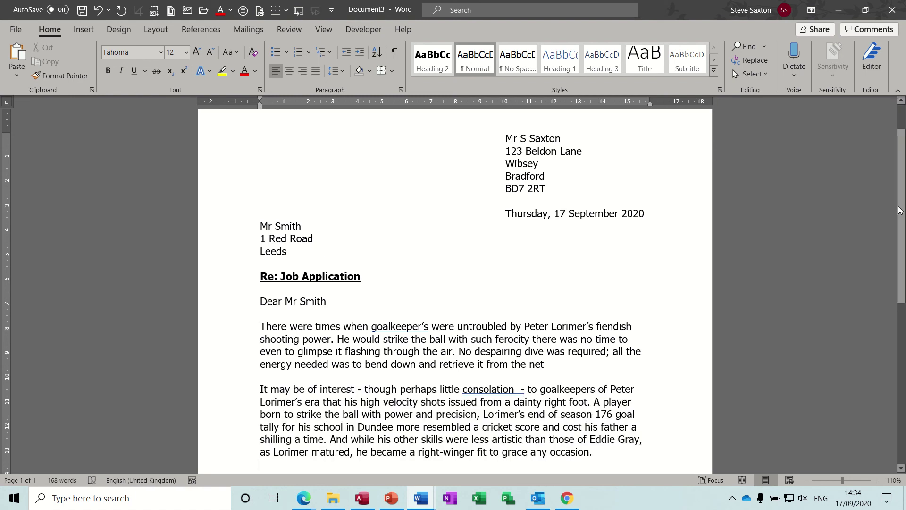
{"action": "scroll", "coordinate": [520, 375], "scroll_direction": "down", "scroll_amount": 3}
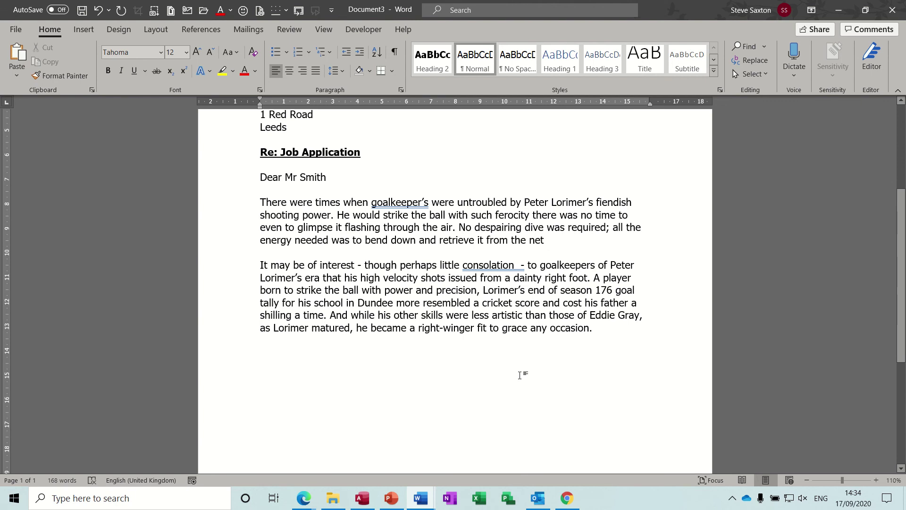
{"action": "key", "text": "Return"}
{"action": "type", "text": "int"}
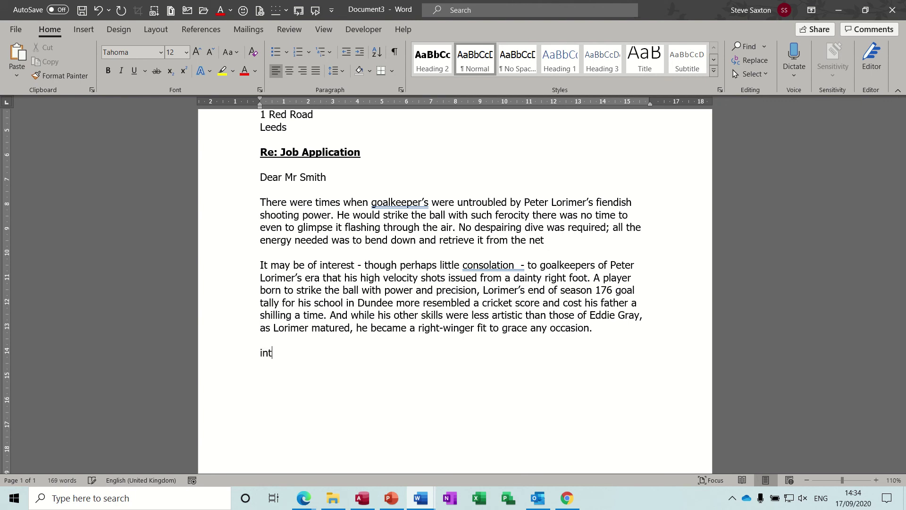
{"action": "type", "text": "ro"}
{"action": "key", "text": "Return"}
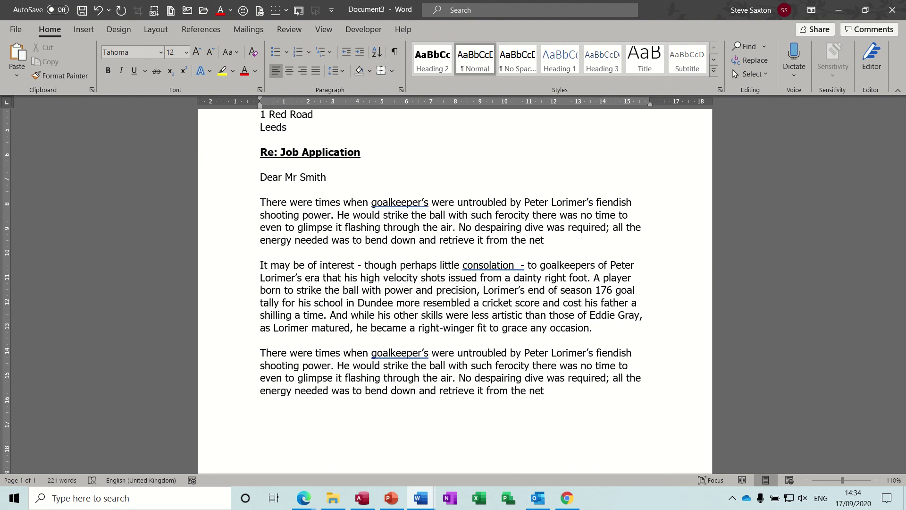
{"action": "type", "text": "yours sincerely"}
Leave blank signature lines under Yours sincerely, type the sender's name, and scroll back to the top
{"action": "key", "text": "Return"}
{"action": "key", "text": "Return"}
{"action": "key", "text": "Return"}
{"action": "key", "text": "Return"}
{"action": "key", "text": "Return"}
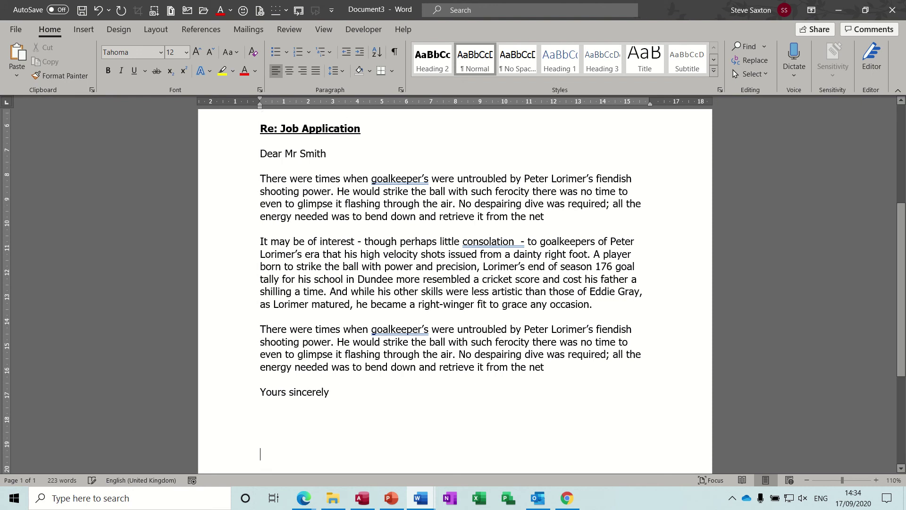
{"action": "key", "text": "Return"}
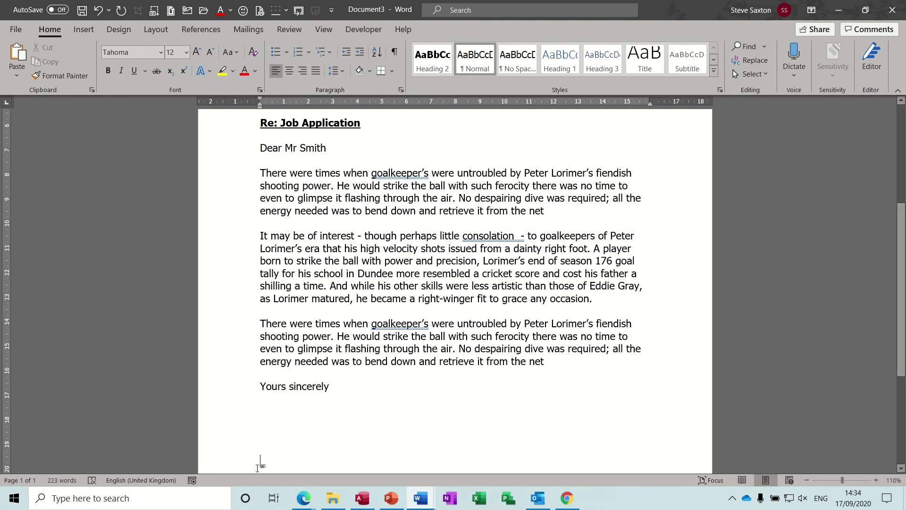
{"action": "scroll", "coordinate": [904, 289], "scroll_direction": "down", "scroll_amount": 3}
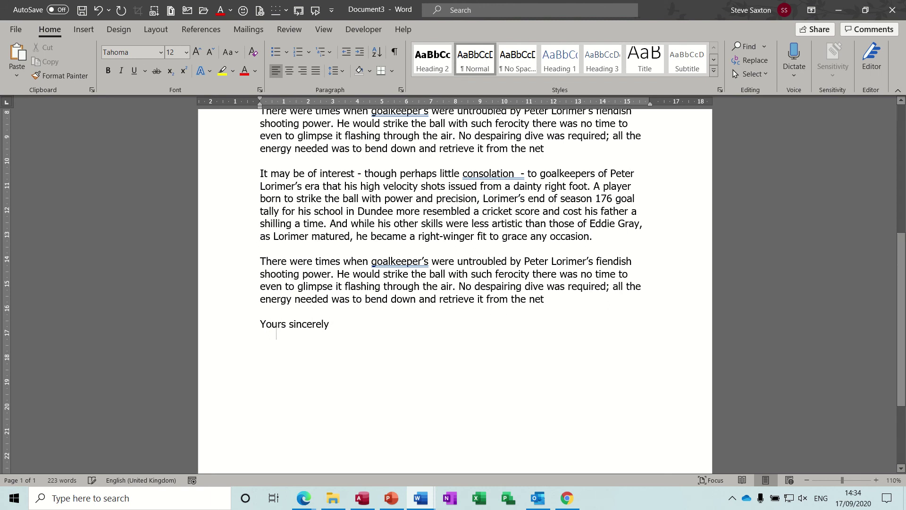
{"action": "key", "text": "Return"}
{"action": "key", "text": "Return"}
{"action": "key", "text": "Return"}
{"action": "key", "text": "Return"}
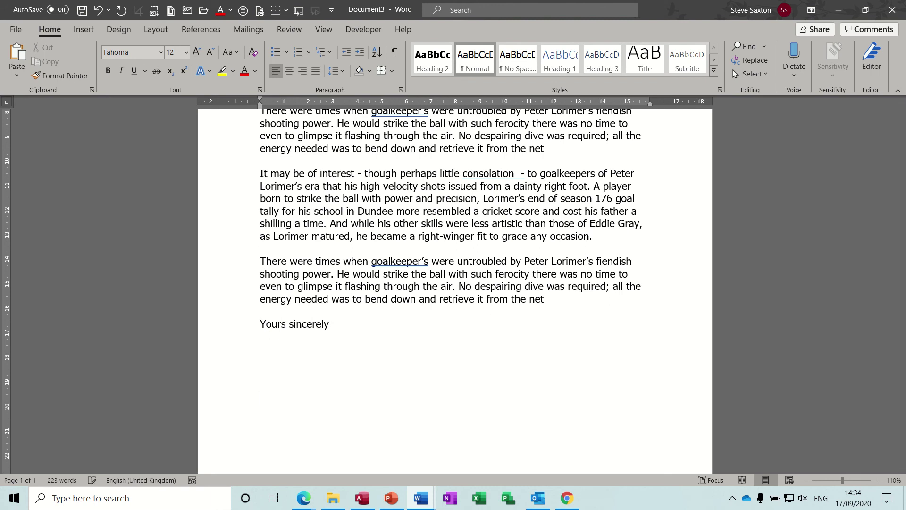
{"action": "type", "text": "S Saxton"}
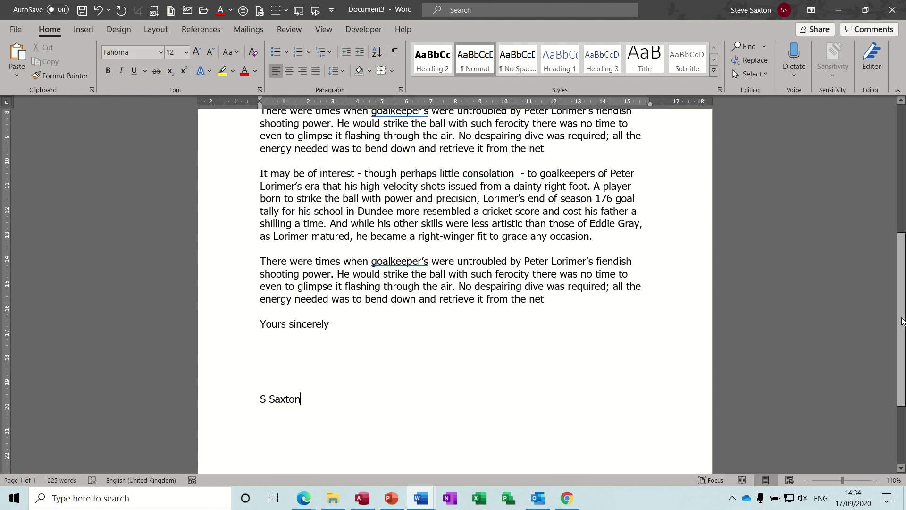
{"action": "left_click_drag", "start_coordinate": [902, 321], "coordinate": [904, 214]}
{"action": "scroll", "coordinate": [583, 235], "scroll_direction": "down", "scroll_amount": 1}
{"action": "scroll", "coordinate": [583, 234], "scroll_direction": "up", "scroll_amount": 2}
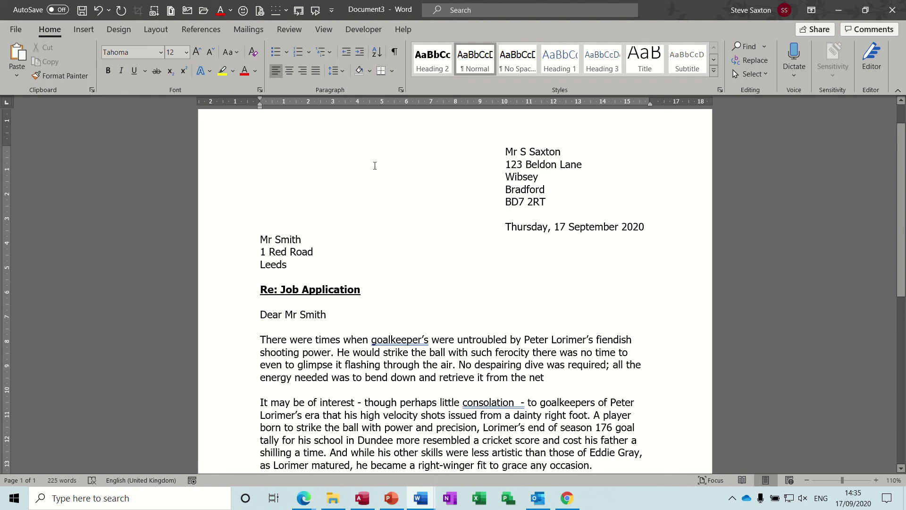
Start a new blank document with both names on line one, the second at the 10 cm tab stop
{"action": "key", "text": "ctrl+n"}
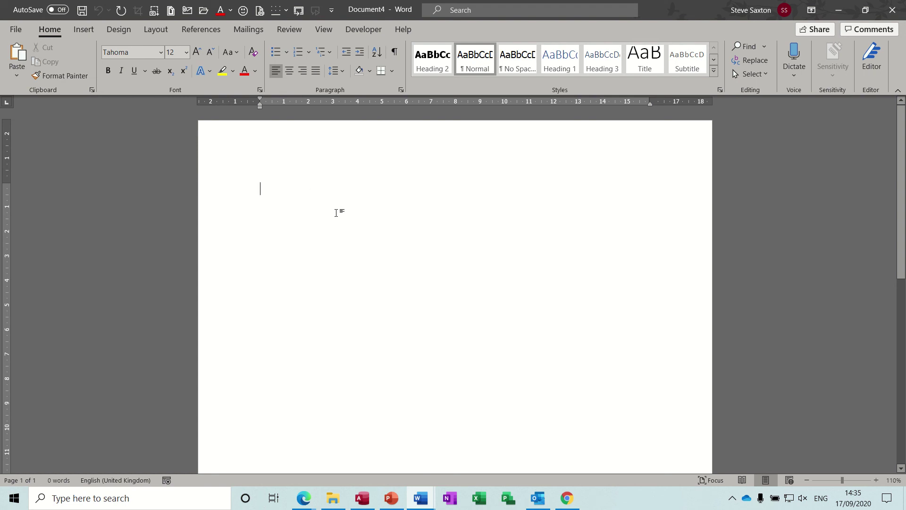
{"action": "type", "text": "Mr "}
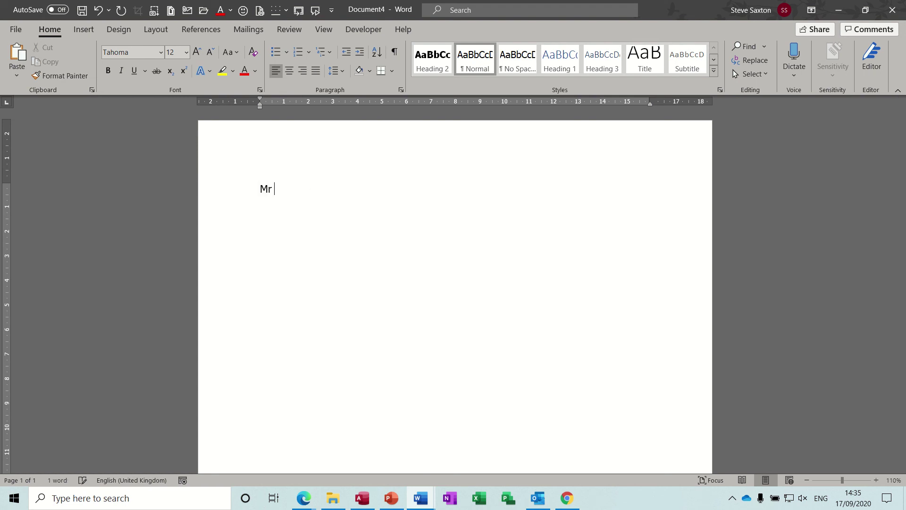
{"action": "type", "text": "Smith"}
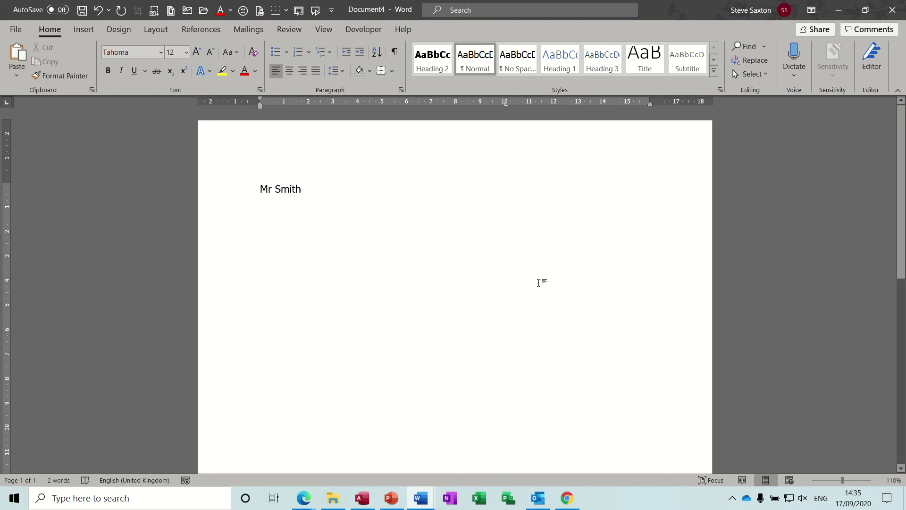
{"action": "key", "text": "Tab"}
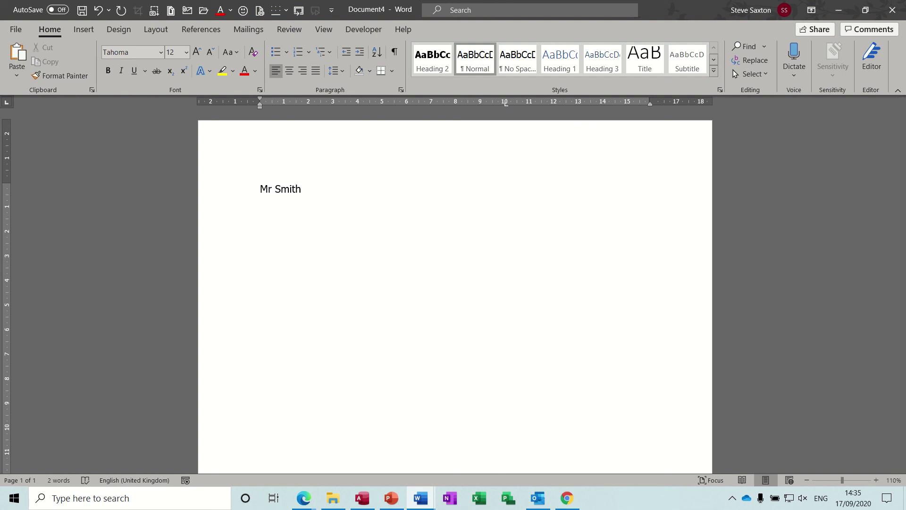
{"action": "type", "text": "Mr S Saxton"}
Add both addresses' street and town lines, capitalising the second town name, and leave an empty line below
{"action": "key", "text": "Return"}
{"action": "type", "text": "1 Red"}
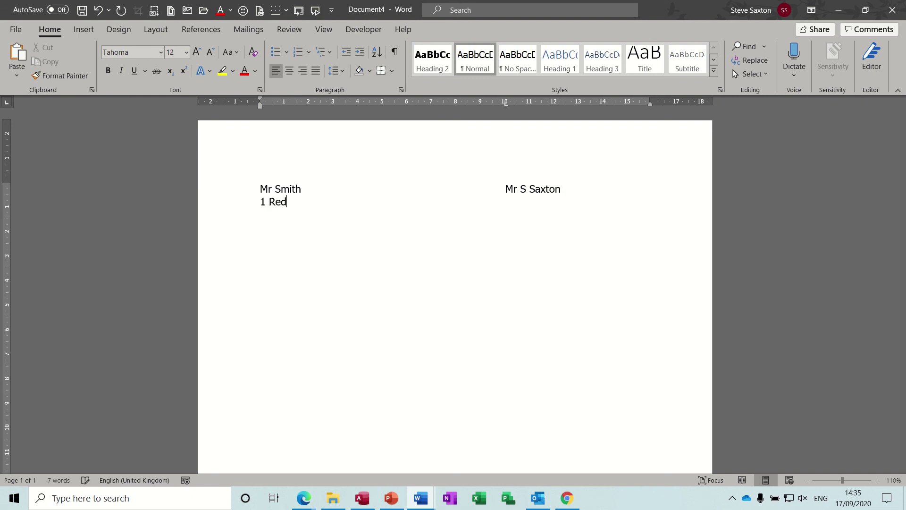
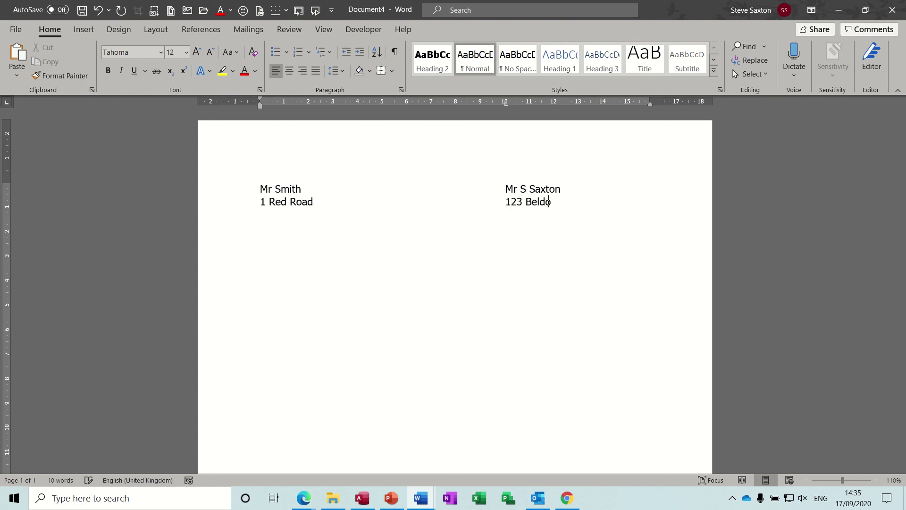
{"action": "key", "text": "Return"}
{"action": "type", "text": "Leeds"}
{"action": "key", "text": "Tab"}
{"action": "type", "text": "bradfor"}
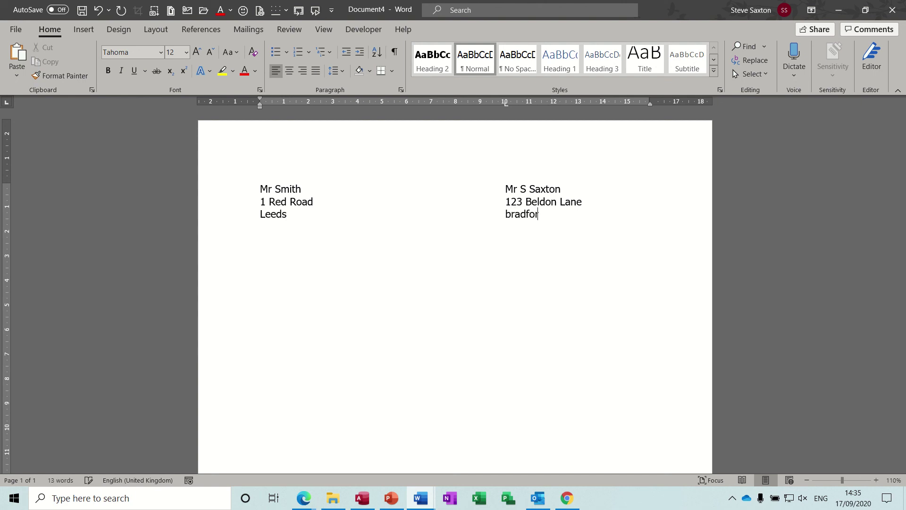
{"action": "type", "text": "d"}
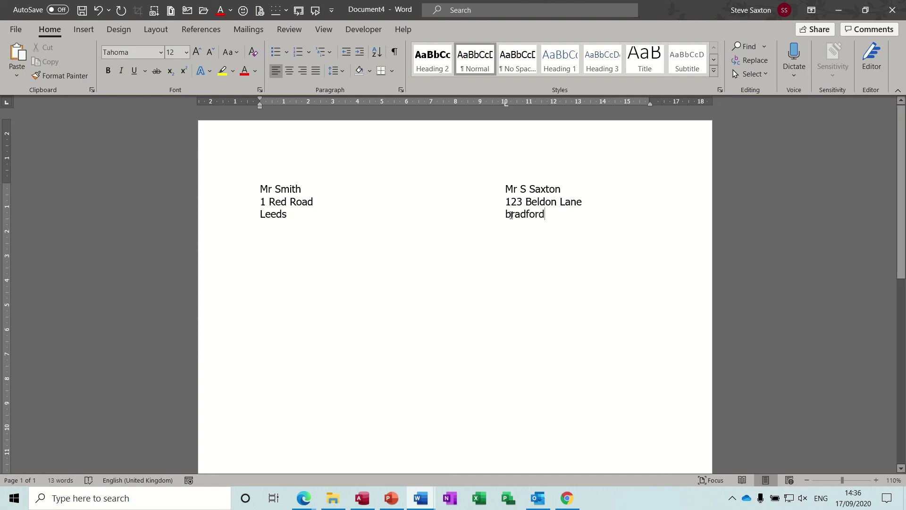
{"action": "left_click", "coordinate": [510, 215]}
{"action": "key", "text": "BackSpace"}
{"action": "type", "text": "B"}
{"action": "key", "text": "Return"}
Insert a two-column, one-row table below the addresses
{"action": "left_click", "coordinate": [83, 30]}
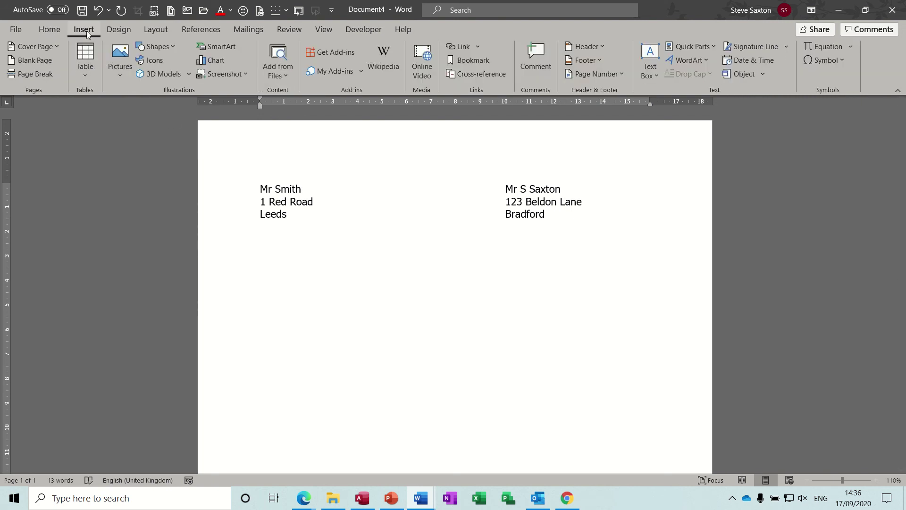
{"action": "left_click", "coordinate": [86, 70]}
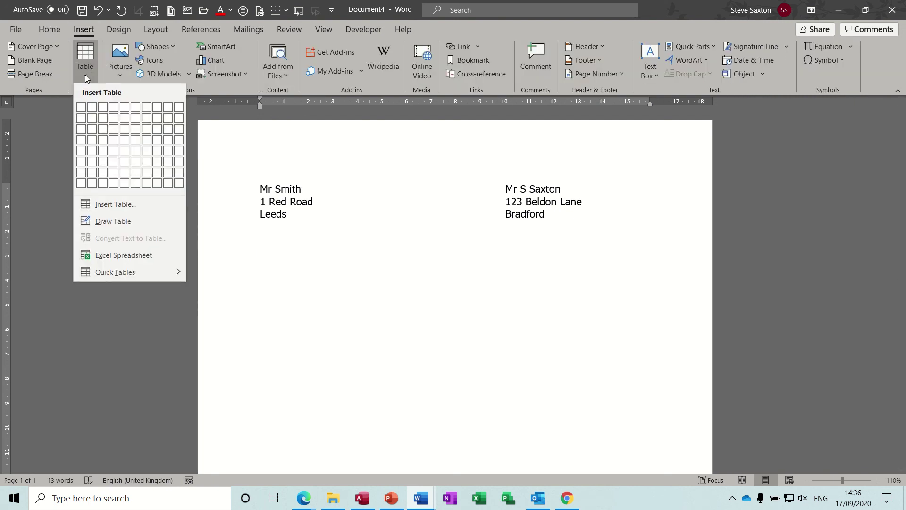
{"action": "left_click", "coordinate": [92, 108]}
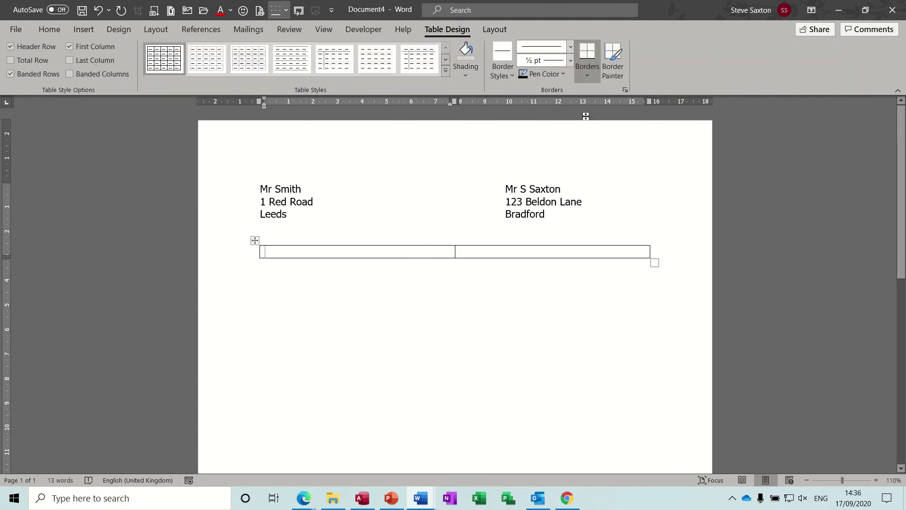
Remove all borders from the table with the No Border option
{"action": "left_click", "coordinate": [587, 73]}
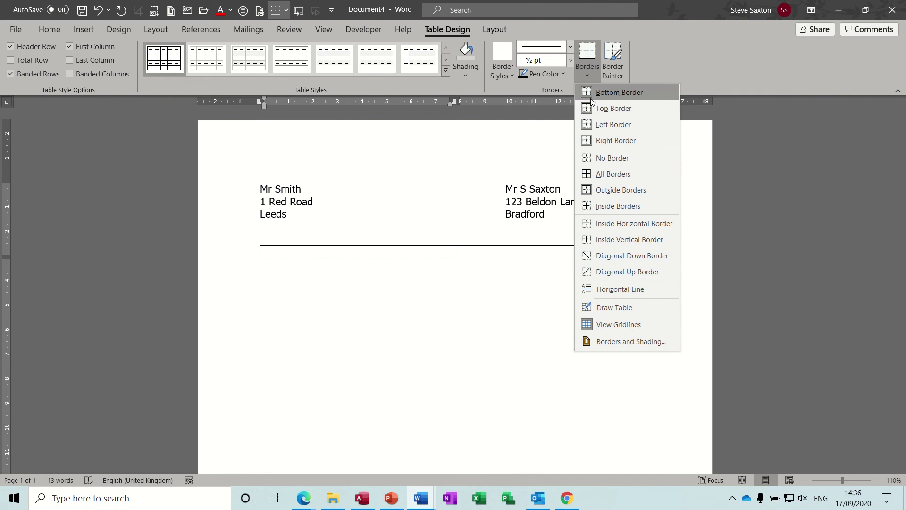
{"action": "left_click", "coordinate": [600, 157]}
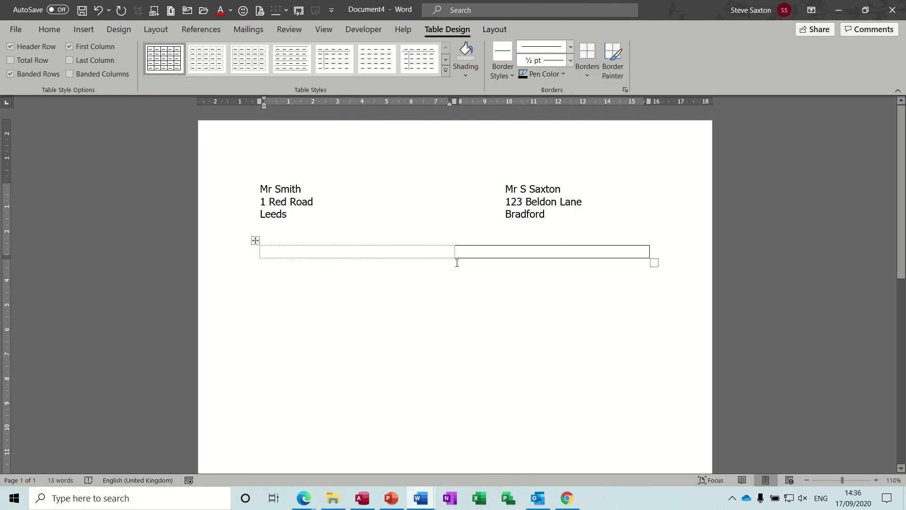
{"action": "left_click", "coordinate": [500, 247]}
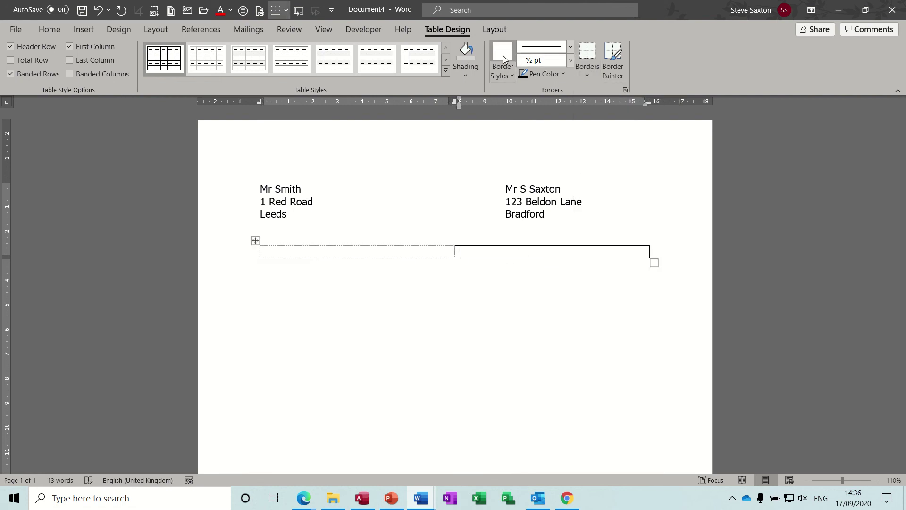
{"action": "left_click", "coordinate": [508, 76]}
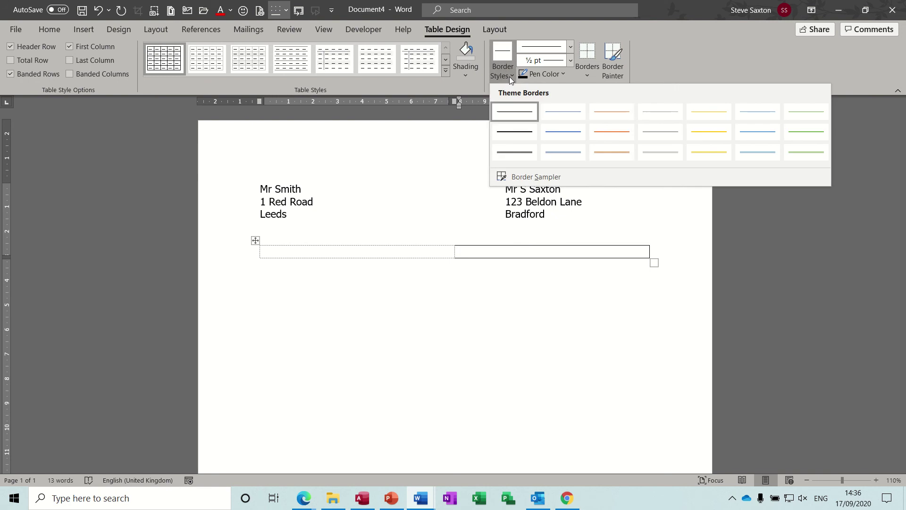
{"action": "left_click", "coordinate": [467, 76]}
{"action": "left_click", "coordinate": [587, 76]}
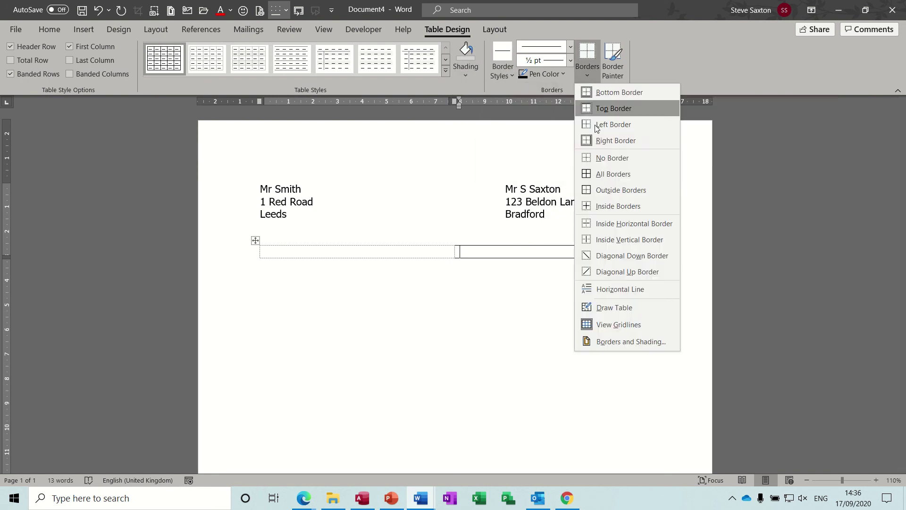
{"action": "left_click", "coordinate": [598, 156]}
{"action": "left_click", "coordinate": [426, 262]}
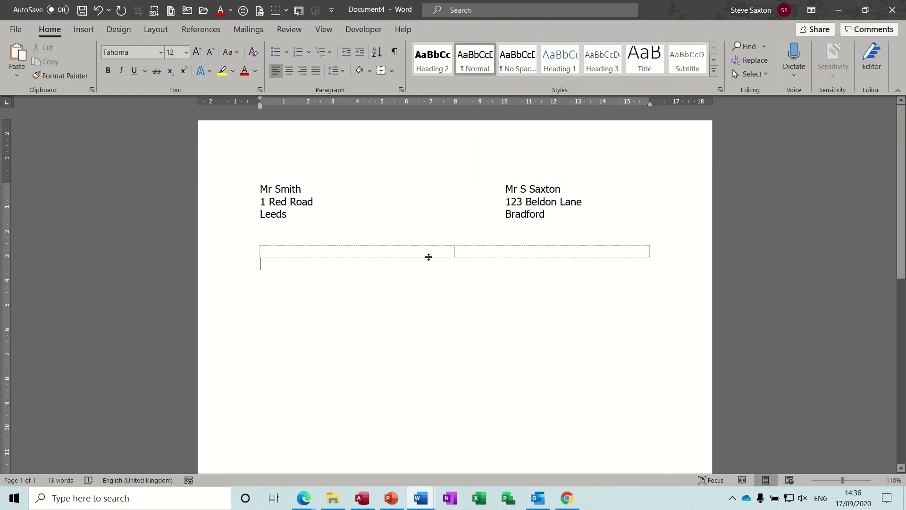
Toggle the table's View Gridlines off and back on
{"action": "left_click", "coordinate": [403, 250]}
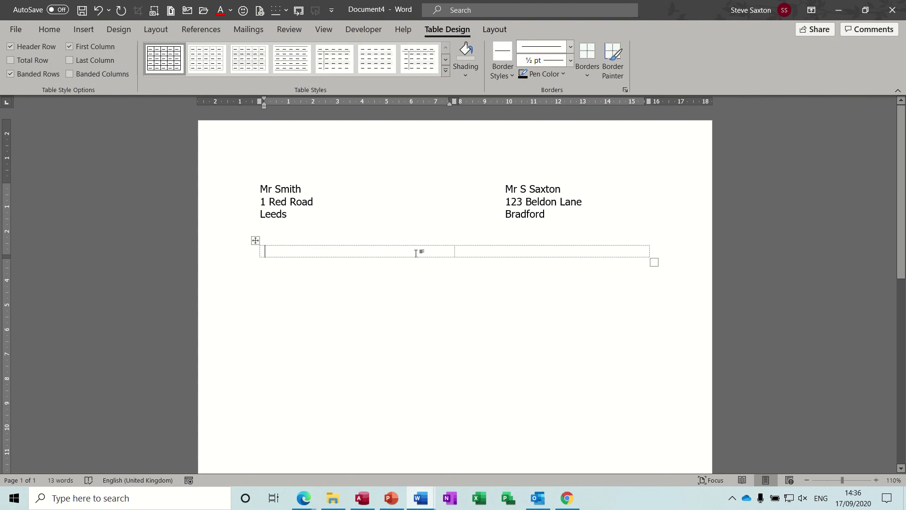
{"action": "left_click", "coordinate": [491, 31]}
{"action": "left_click", "coordinate": [44, 61]}
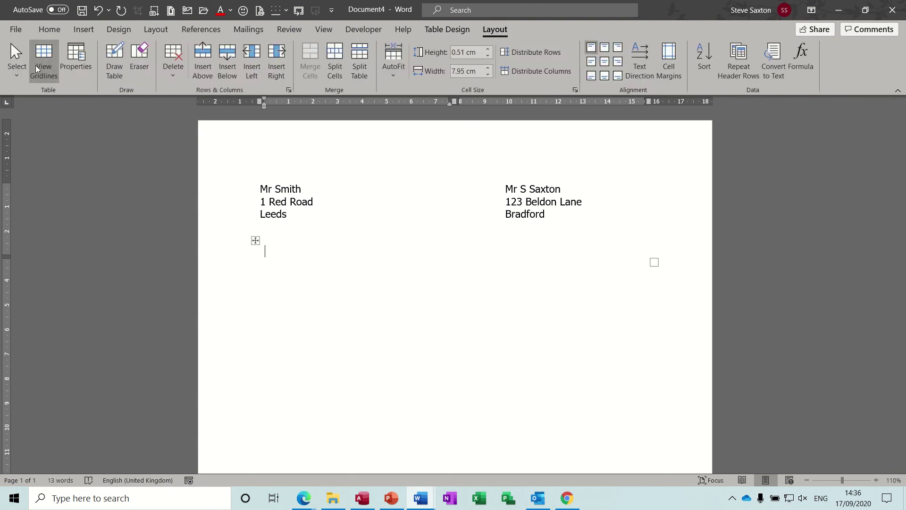
{"action": "left_click", "coordinate": [37, 66]}
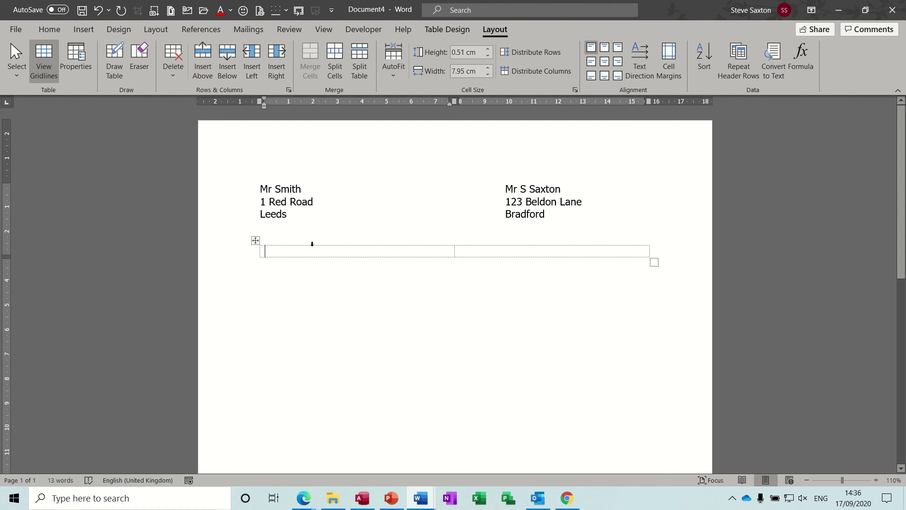
Type several lines of placeholder text such as 'rererre' into the left cell
{"action": "type", "text": "rererre"}
{"action": "key", "text": "Return"}
{"action": "type", "text": "er"}
{"action": "key", "text": "Return"}
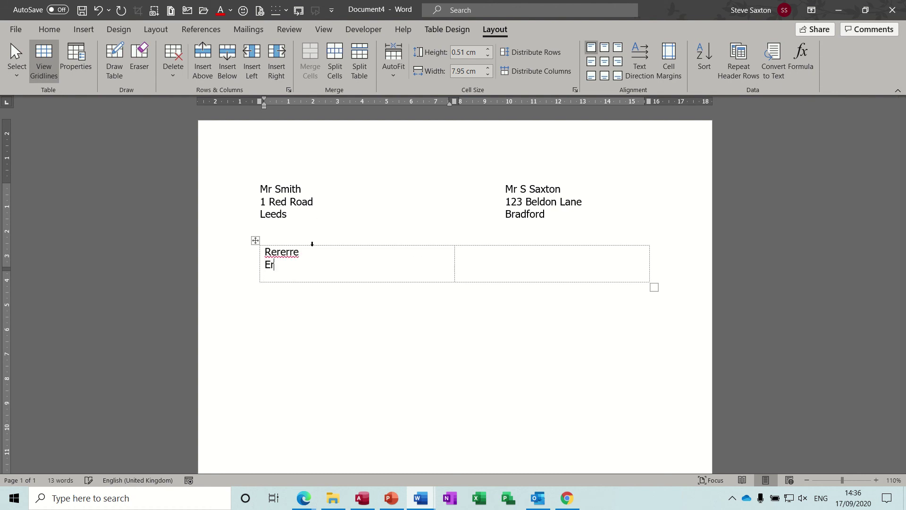
{"action": "type", "text": "eret"}
{"action": "key", "text": "Return"}
{"action": "type", "text": "tr"}
{"action": "key", "text": "Return"}
{"action": "type", "text": "tr"}
{"action": "key", "text": "Return"}
{"action": "type", "text": "t"}
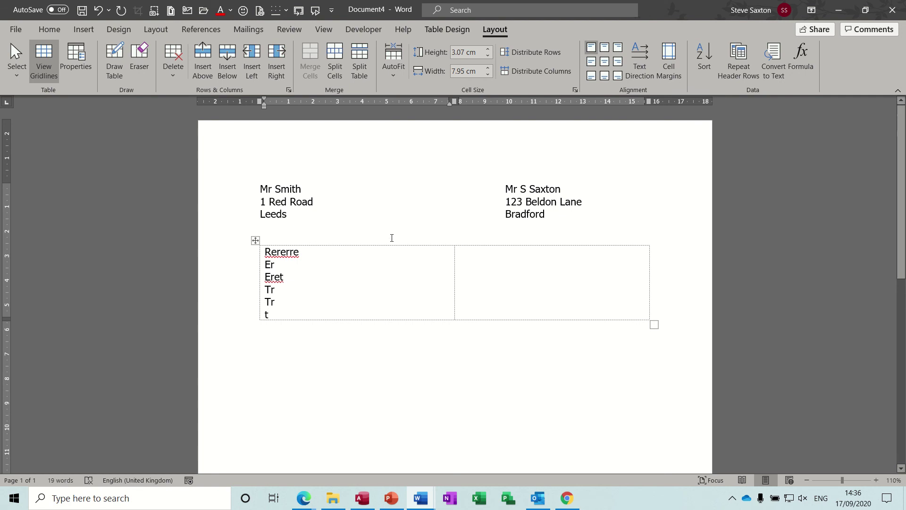
Add two right-aligned placeholder lines in the right cell, then select them both
{"action": "left_click", "coordinate": [485, 258]}
{"action": "type", "text": "wererert"}
{"action": "key", "text": "ctrl+r"}
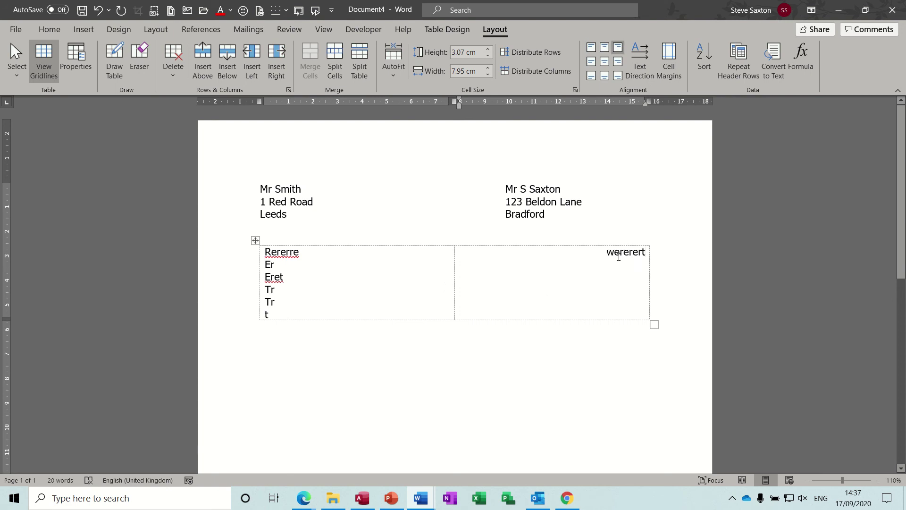
{"action": "key", "text": "Return"}
{"action": "type", "text": "fdfdsfdsfffd"}
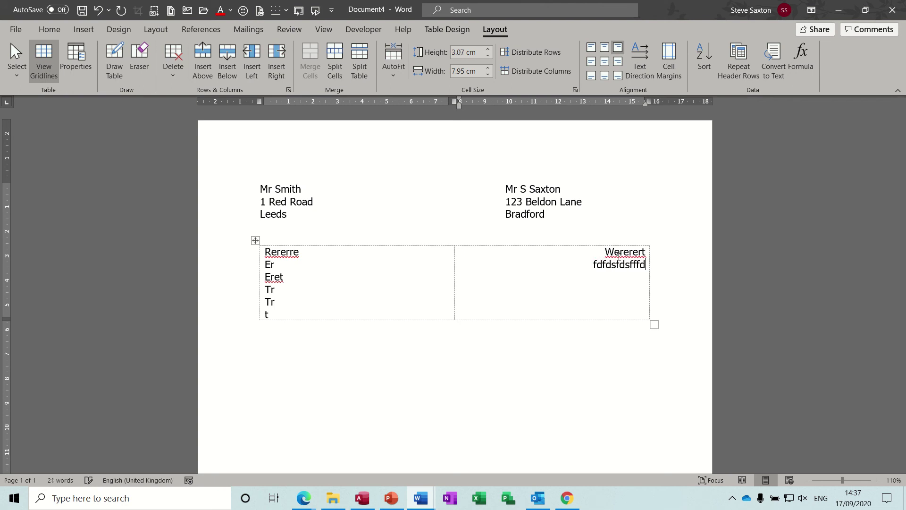
{"action": "type", "text": "f"}
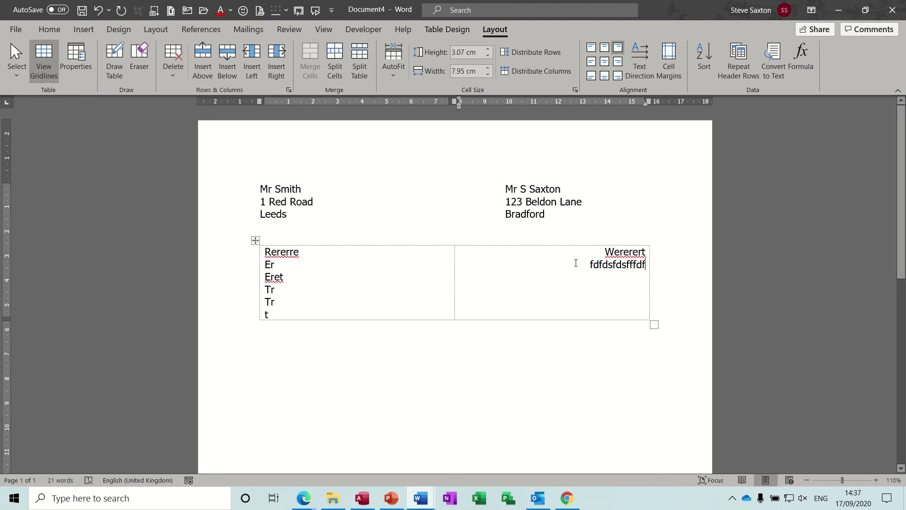
{"action": "left_click_drag", "start_coordinate": [576, 263], "coordinate": [643, 253]}
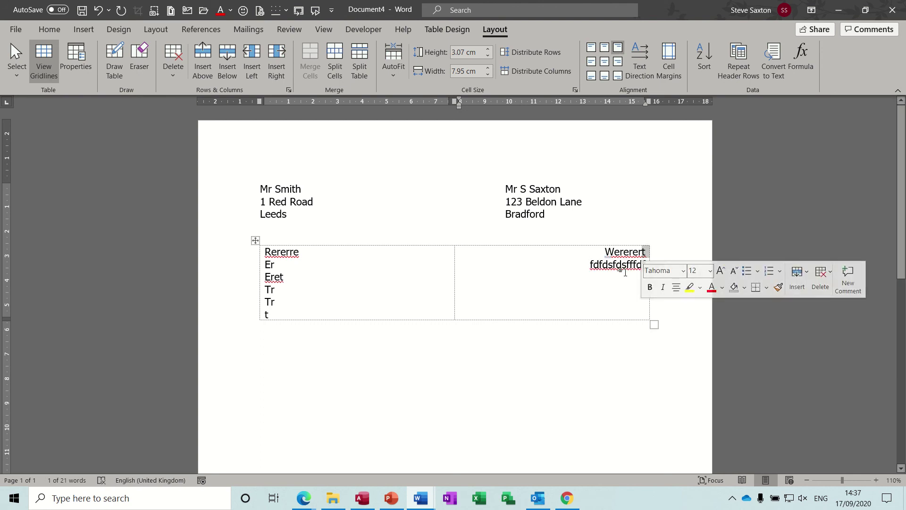
{"action": "left_click", "coordinate": [619, 274]}
{"action": "left_click_drag", "start_coordinate": [644, 269], "coordinate": [604, 258]}
Clear the right cell's text, left-align it, and indent it to about 11 cm
{"action": "key", "text": "Delete"}
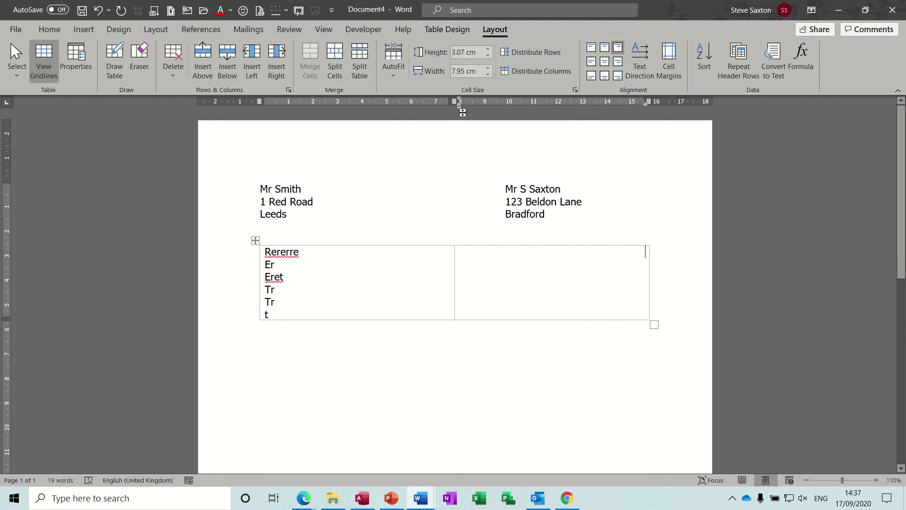
{"action": "key", "text": "ctrl+e"}
{"action": "key", "text": "ctrl+l"}
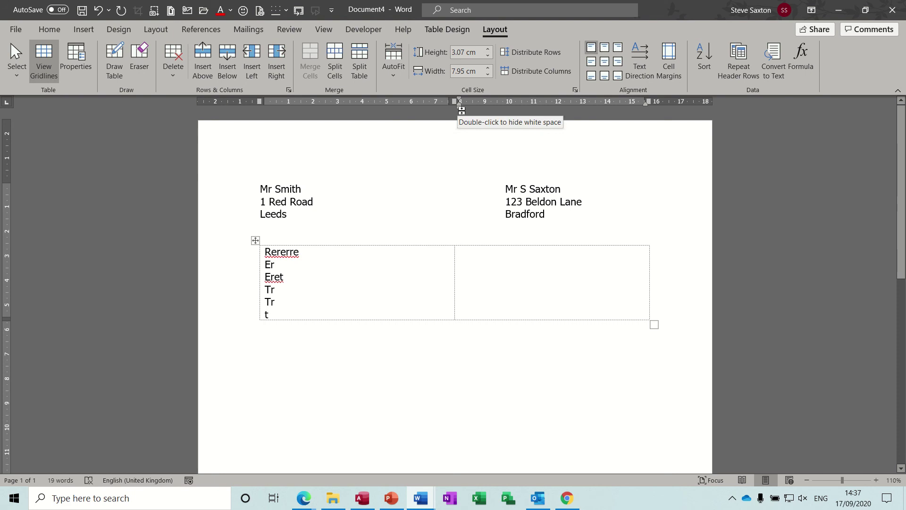
{"action": "left_click_drag", "start_coordinate": [459, 111], "coordinate": [536, 110]}
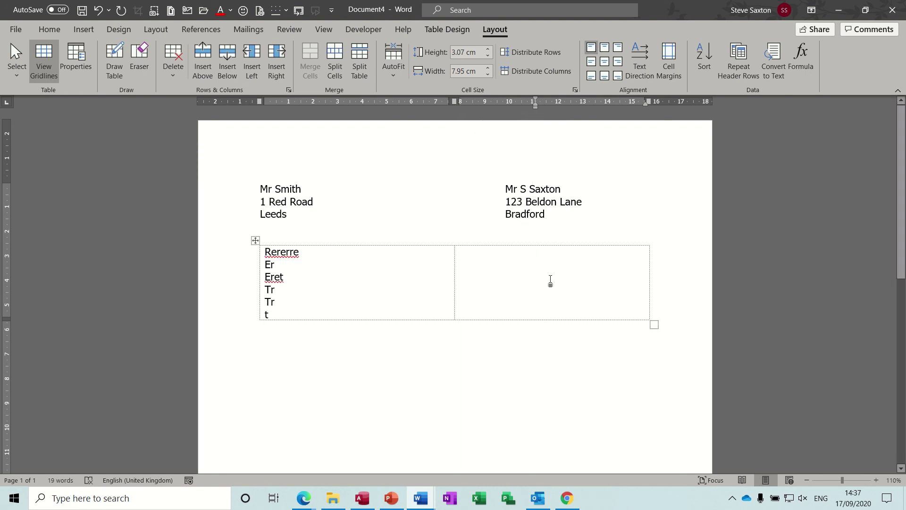
Type five placeholder lines in the right cell, from 'rereretr tretr' to 'ryttutuu'
{"action": "type", "text": "rereretr tretr"}
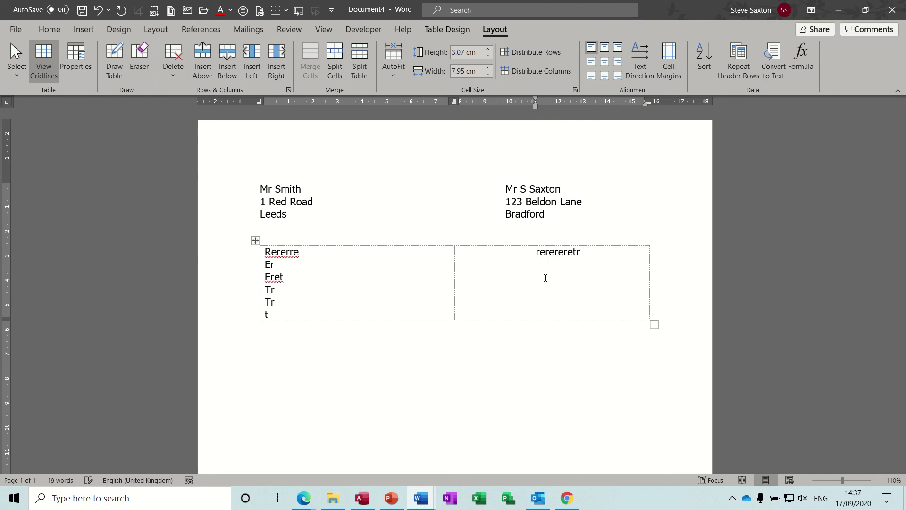
{"action": "key", "text": "Return"}
{"action": "type", "text": "tr Tretrtr"}
{"action": "type", "text": "ryytyty"}
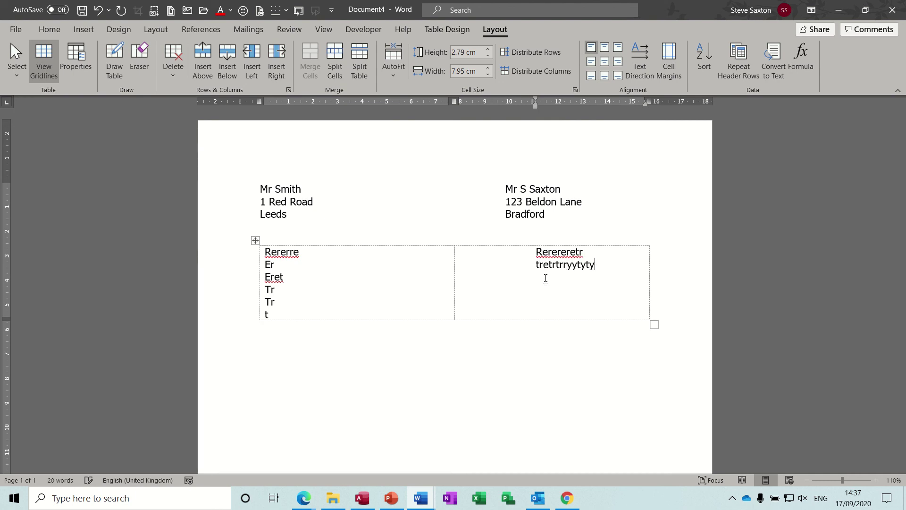
{"action": "key", "text": "Return"}
{"action": "type", "text": "rrytyty"}
{"action": "key", "text": "Return"}
{"action": "type", "text": "tytutuyuyuy"}
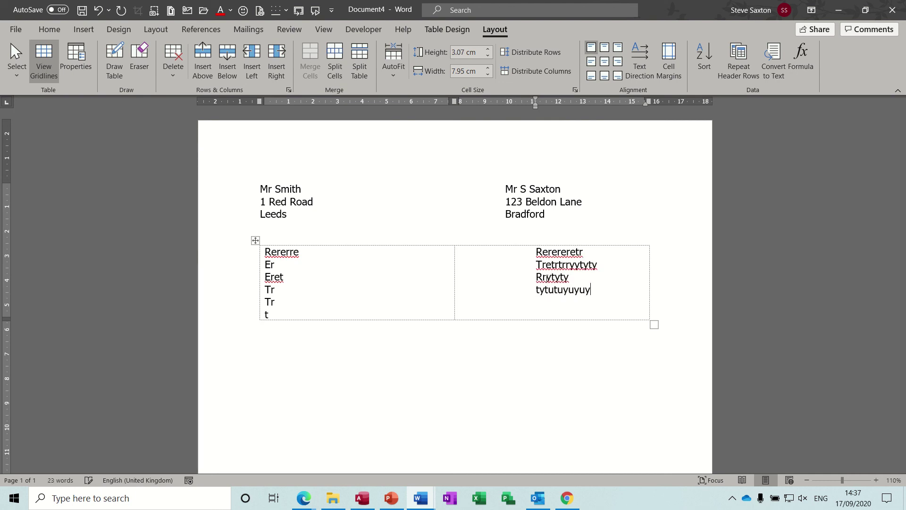
{"action": "key", "text": "Return"}
{"action": "type", "text": "ryttutuu"}
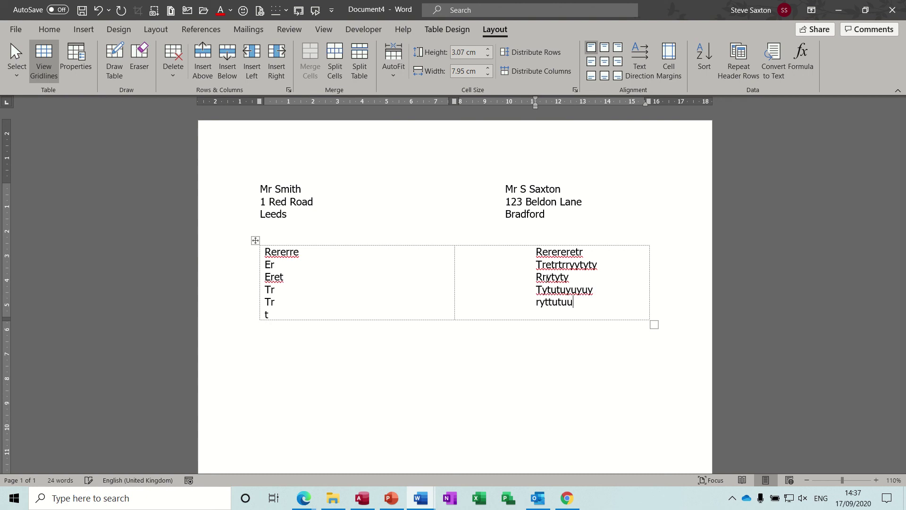
{"action": "key", "text": "Return"}
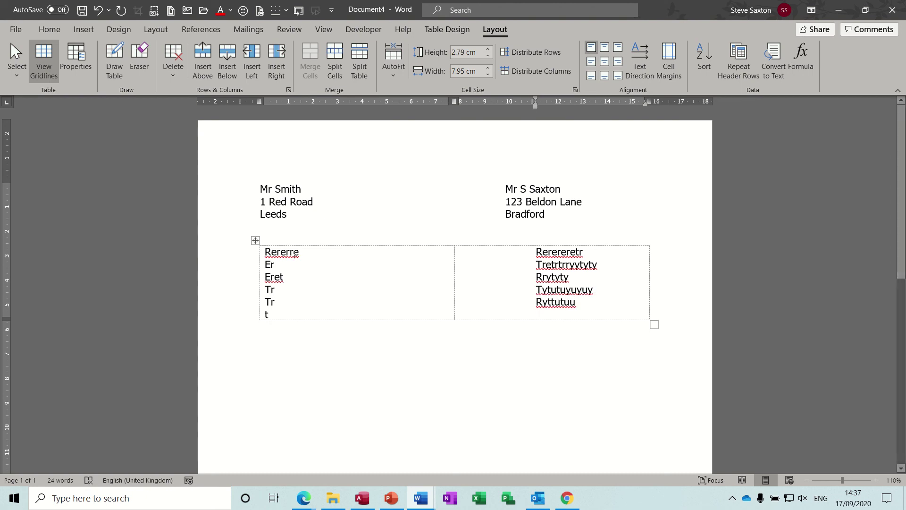
{"action": "mouse_move", "coordinate": [333, 497]}
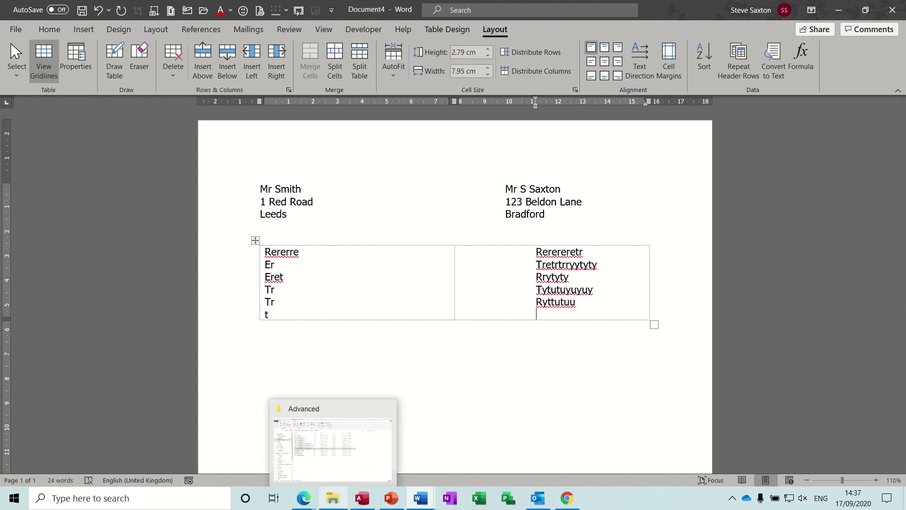